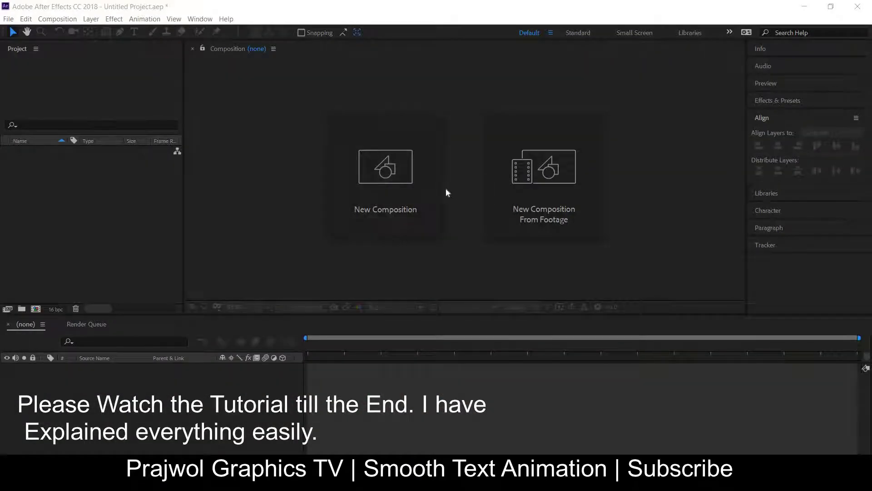
Create a composition 'Smooth Text Animation' at 1920×1080, 30 fps, 10 seconds long.
{"action": "left_click", "coordinate": [394, 186]}
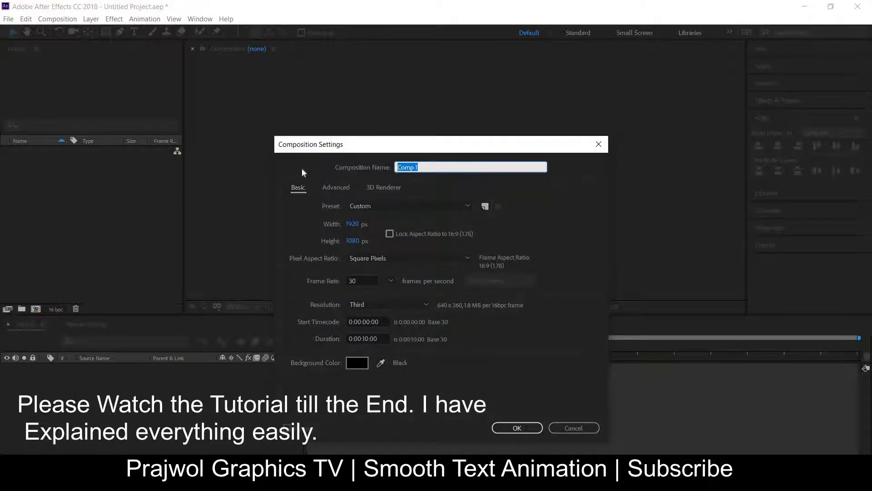
{"action": "key", "text": "BackSpace"}
{"action": "type", "text": "S"}
{"action": "type", "text": " Animation"}
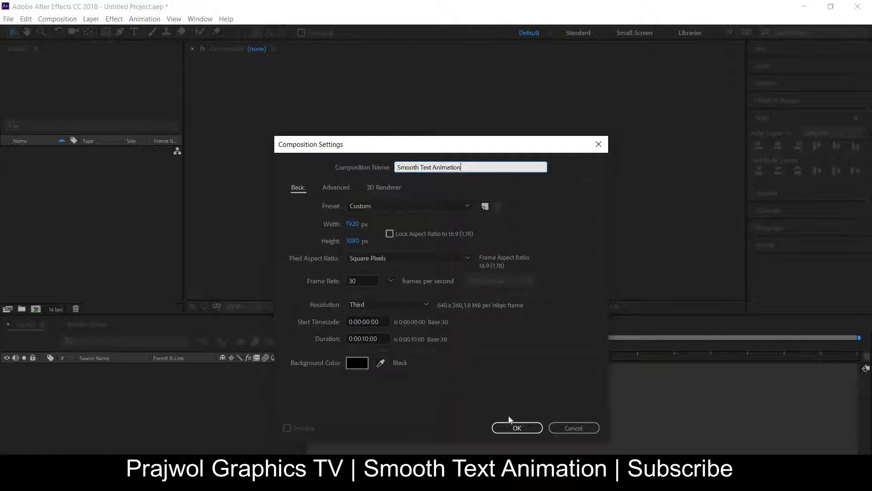
{"action": "left_click", "coordinate": [515, 430]}
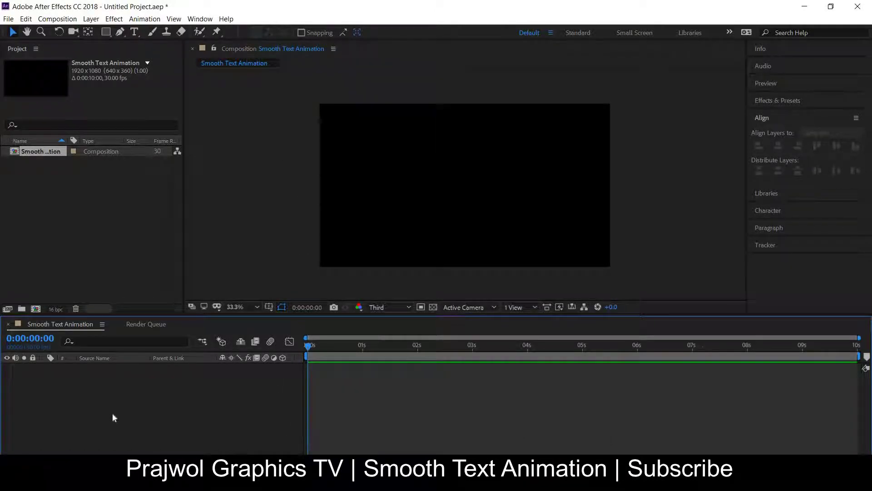
Add a comp-size black solid named 'Solid-BG' with Ctrl+Y.
{"action": "key", "text": "ctrl+y"}
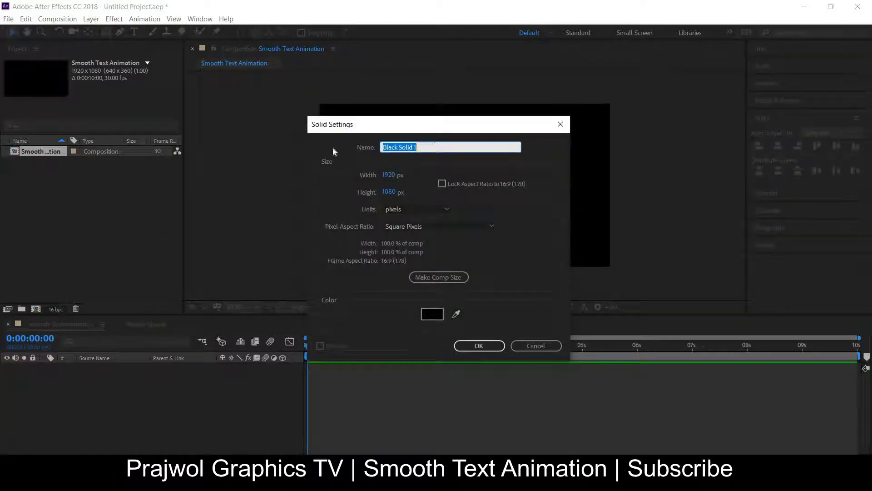
{"action": "key", "text": "BackSpace"}
{"action": "type", "text": "S"}
{"action": "type", "text": "G"}
{"action": "left_click", "coordinate": [482, 346]}
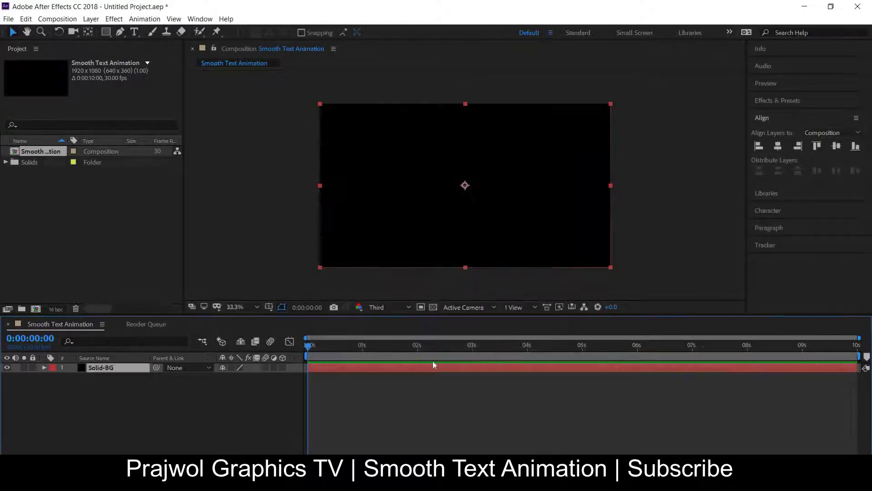
Hide the audio level meters panel.
{"action": "left_click", "coordinate": [783, 83]}
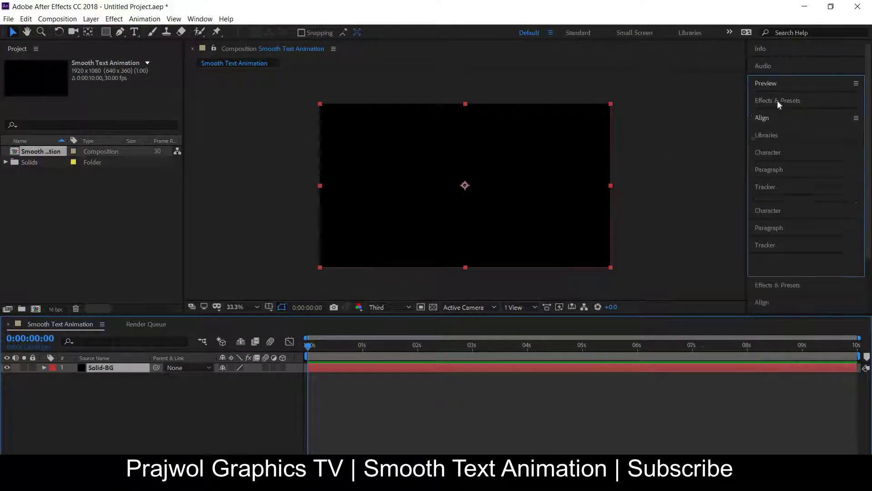
{"action": "left_click", "coordinate": [770, 64]}
{"action": "left_click", "coordinate": [773, 66]}
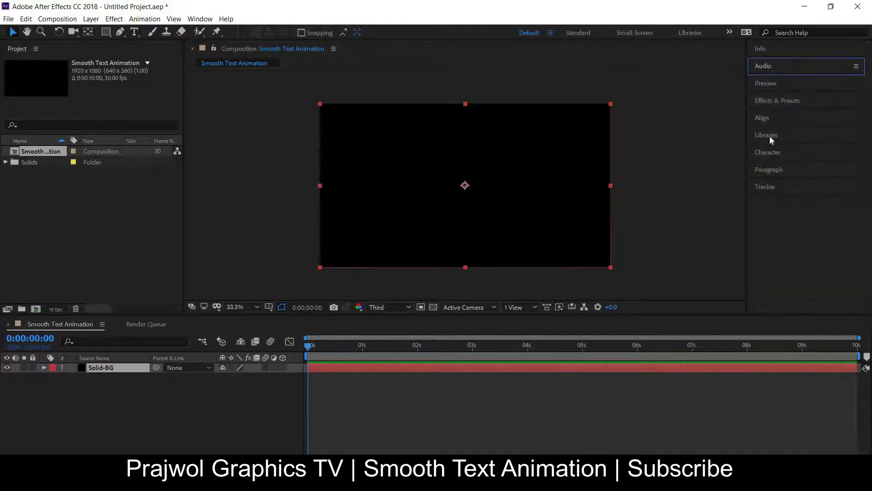
Apply the Gradient Ramp effect from Effects & Presets to the Solid-BG layer.
{"action": "left_click", "coordinate": [779, 102]}
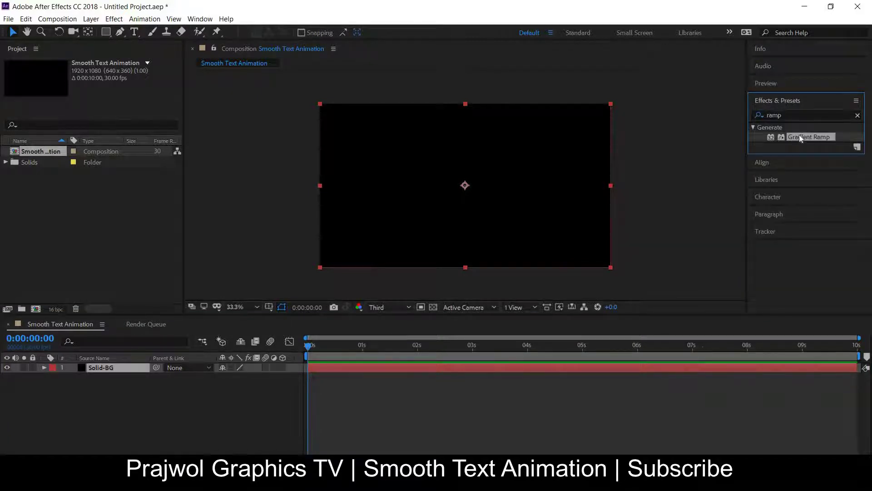
{"action": "left_click_drag", "start_coordinate": [801, 137], "coordinate": [341, 367]}
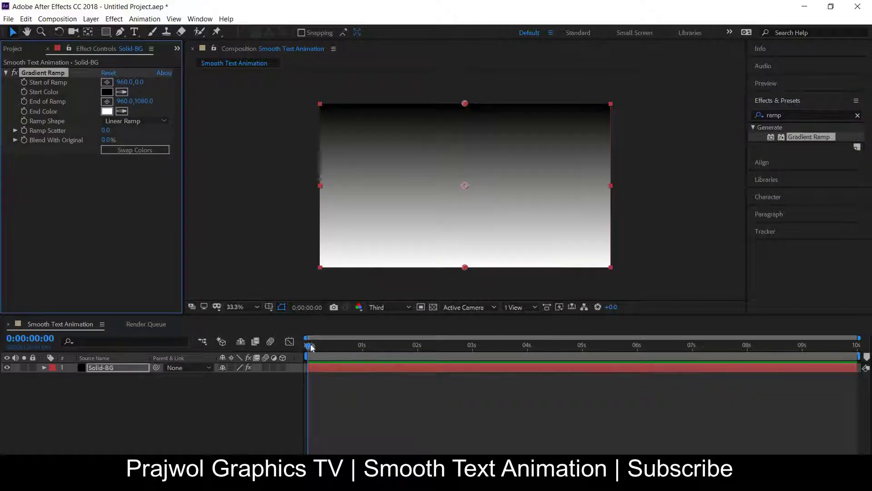
{"action": "left_click", "coordinate": [310, 345]}
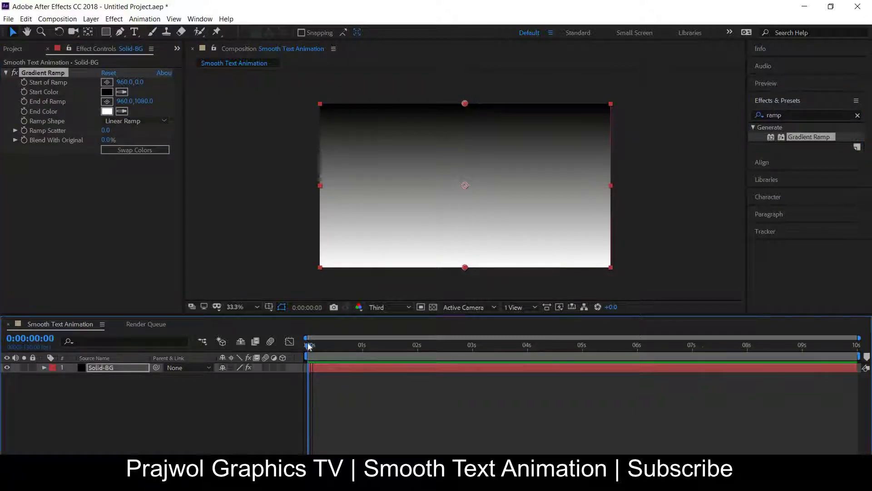
{"action": "left_click_drag", "start_coordinate": [309, 346], "coordinate": [311, 346]}
Set the Gradient Ramp start colour to bright red and end colour to dark red 590A0A.
{"action": "left_click", "coordinate": [100, 104]}
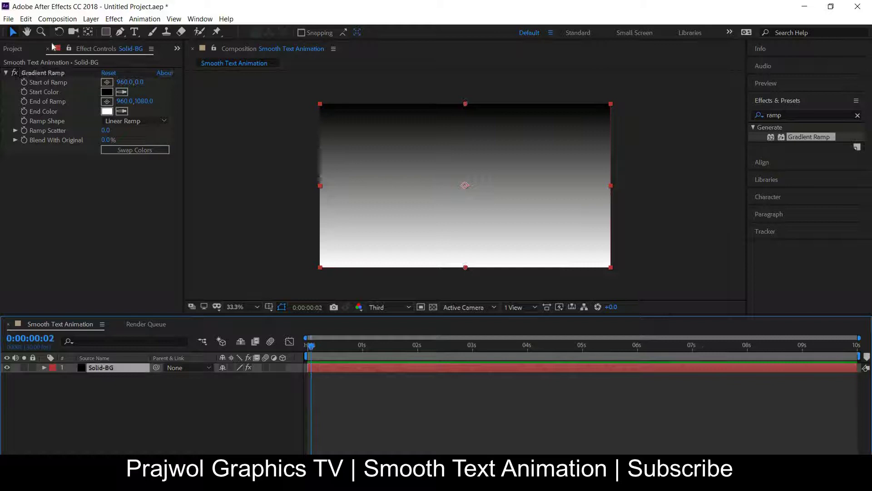
{"action": "left_click", "coordinate": [109, 92]}
{"action": "left_click", "coordinate": [291, 222]}
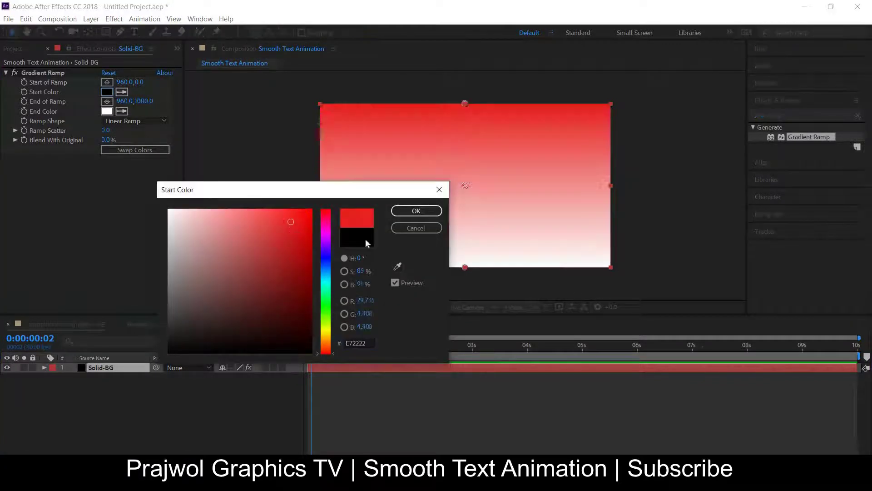
{"action": "left_click", "coordinate": [416, 211]}
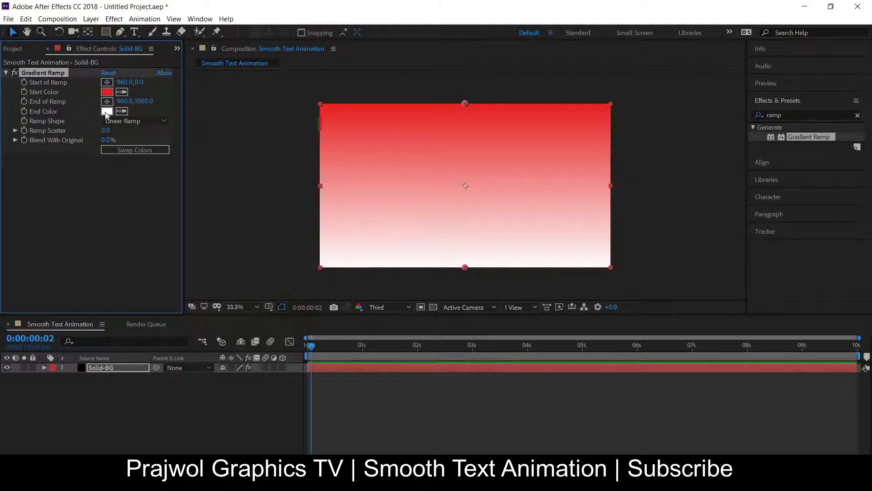
{"action": "left_click", "coordinate": [107, 111]}
{"action": "left_click", "coordinate": [295, 300]}
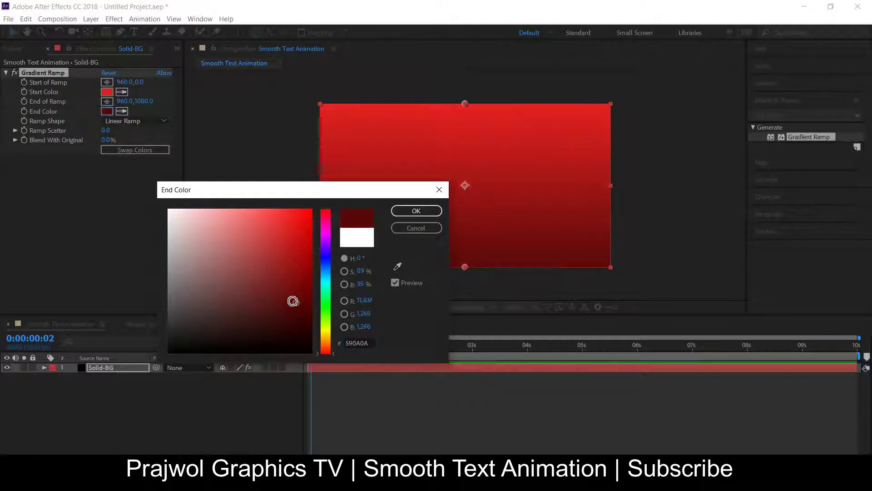
{"action": "left_click", "coordinate": [415, 211]}
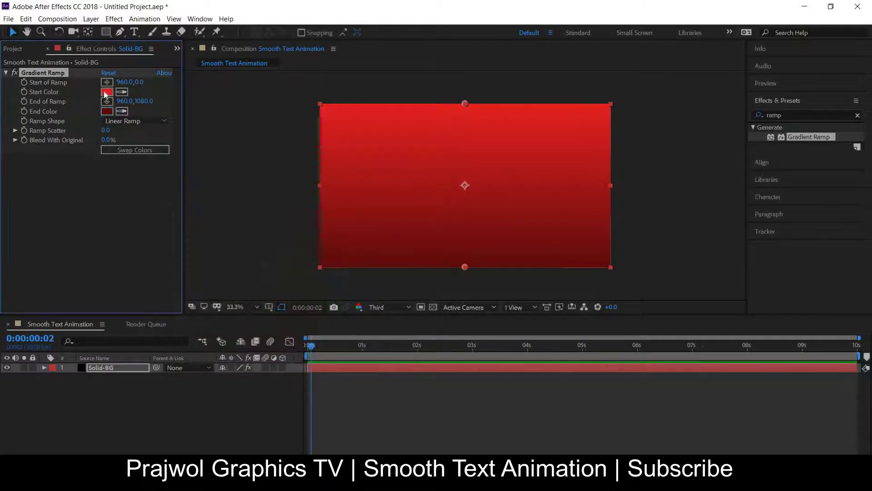
Refine the gradient start colour to bright red E71D1D.
{"action": "left_click", "coordinate": [105, 92]}
{"action": "mouse_move", "coordinate": [291, 240]}
{"action": "left_mouse_down"}
{"action": "mouse_move", "coordinate": [278, 259]}
{"action": "mouse_move", "coordinate": [272, 250]}
{"action": "mouse_move", "coordinate": [294, 222]}
{"action": "left_mouse_up"}
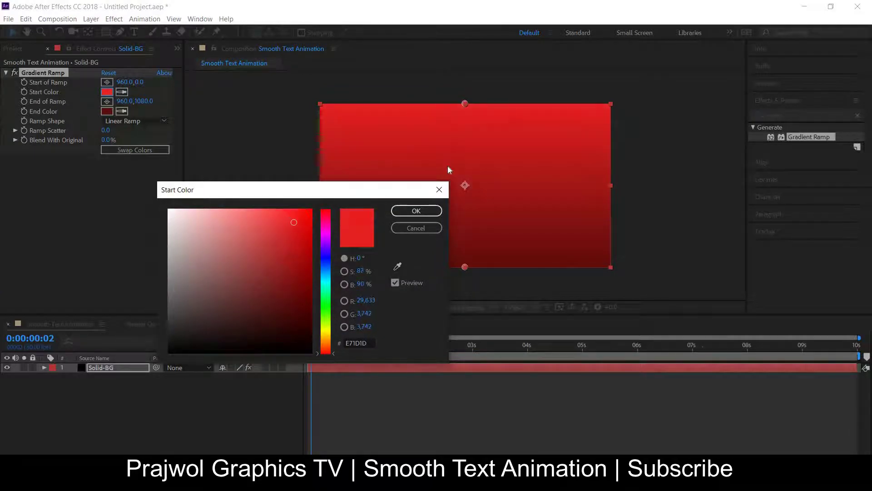
{"action": "left_click", "coordinate": [417, 212]}
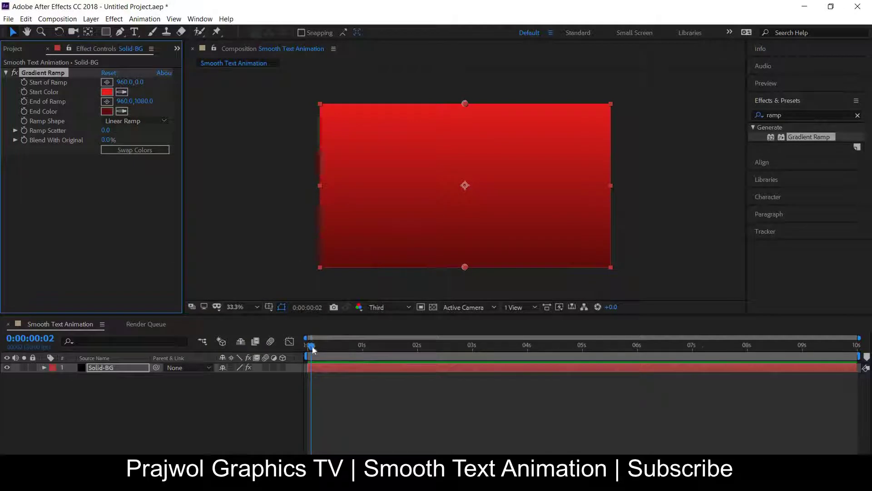
{"action": "left_click_drag", "start_coordinate": [328, 345], "coordinate": [316, 347]}
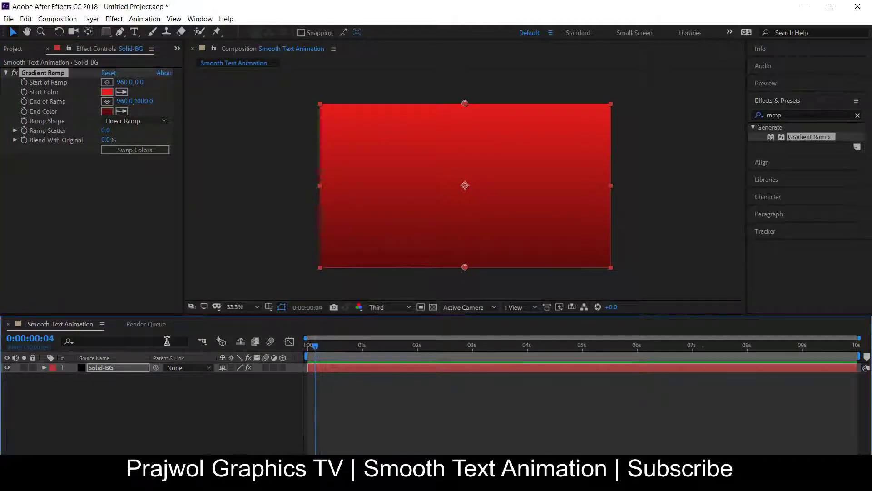
Add a white text layer reading 'PRAJWOL.' in the composition.
{"action": "left_click", "coordinate": [134, 32]}
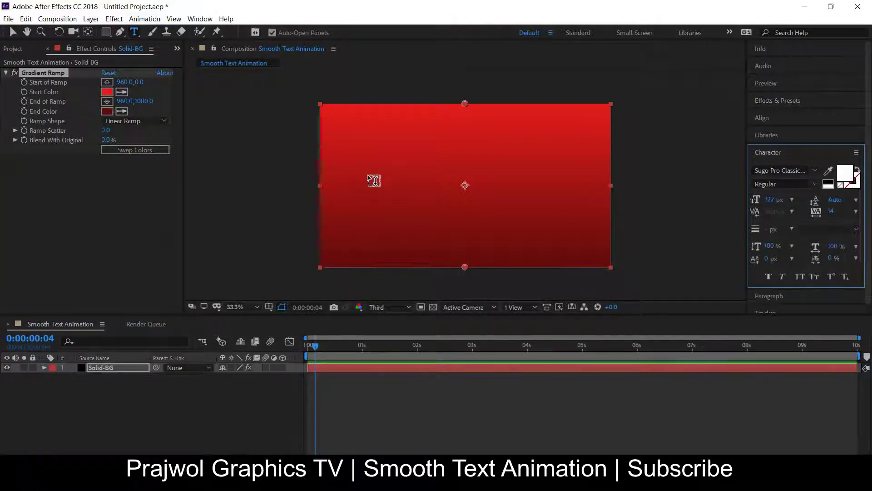
{"action": "left_click", "coordinate": [379, 196]}
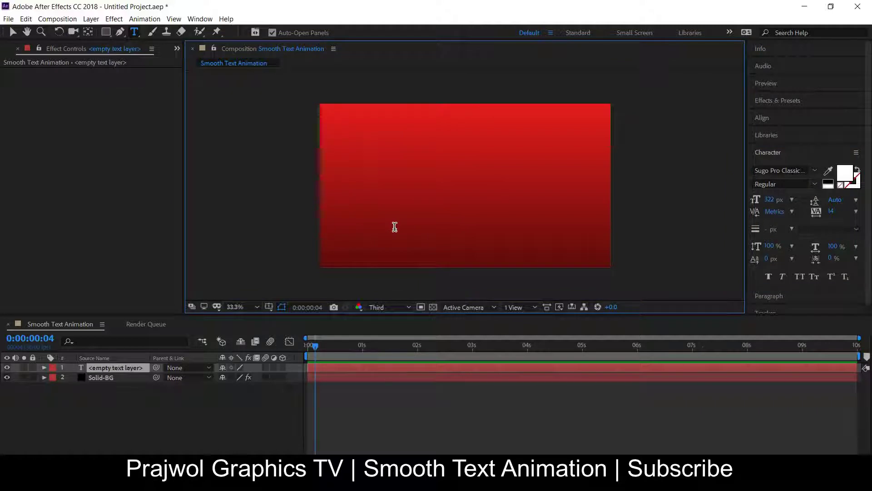
{"action": "type", "text": "PR"}
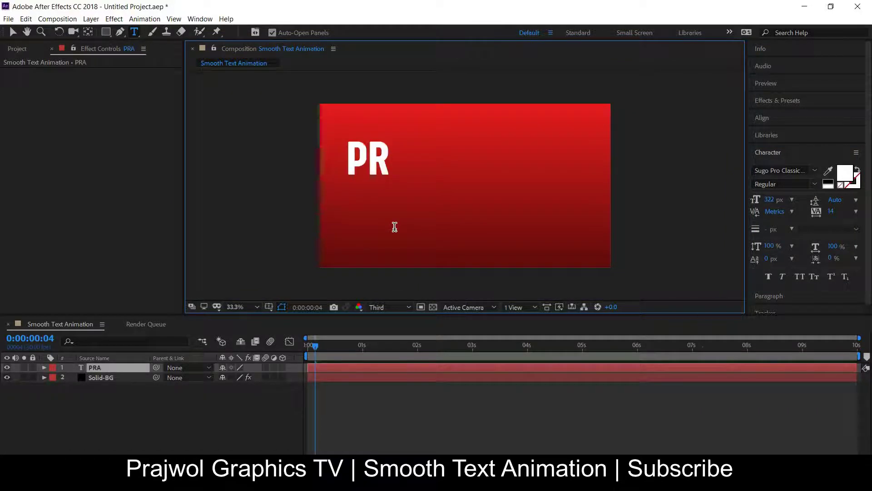
{"action": "type", "text": "AJWOL"}
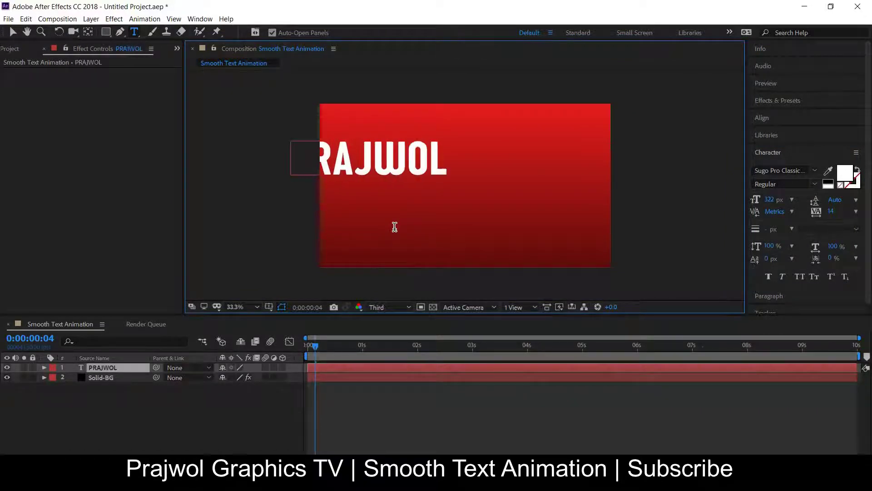
{"action": "type", "text": "."}
{"action": "left_click", "coordinate": [13, 31]}
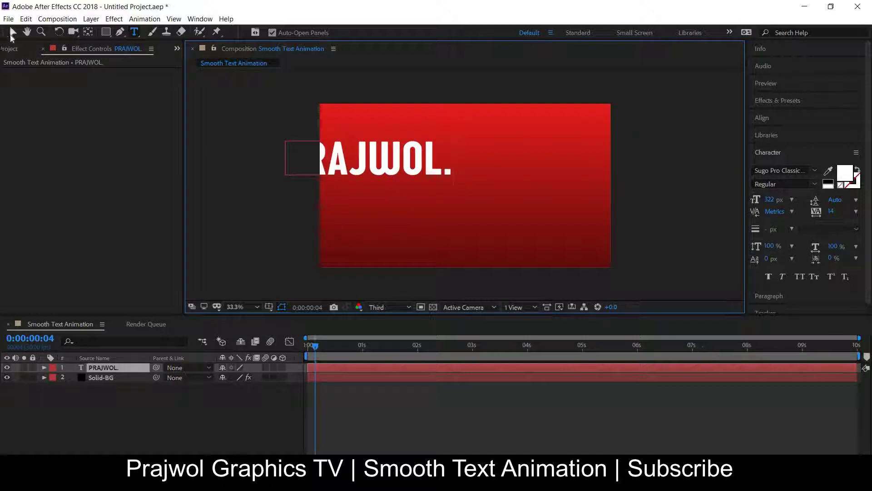
{"action": "left_click_drag", "start_coordinate": [445, 179], "coordinate": [523, 204]}
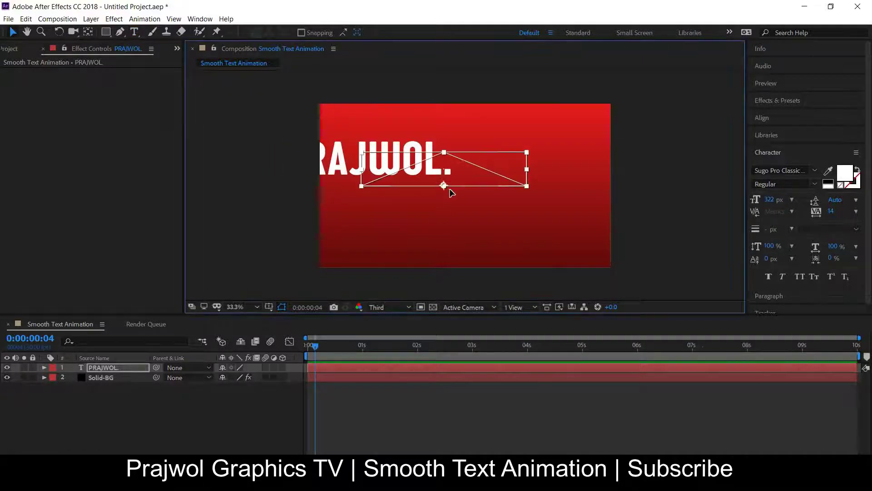
Centre the PRAJWOL. text horizontally and vertically in the composition.
{"action": "key", "text": "Caps_Lock"}
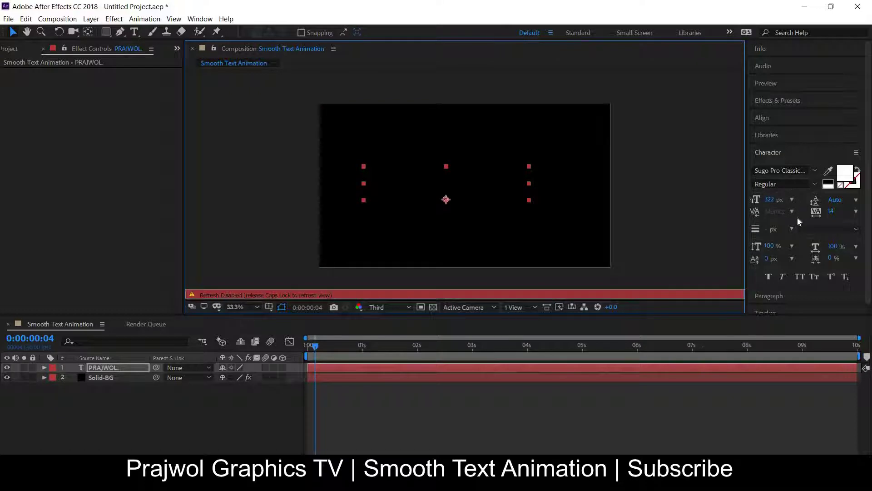
{"action": "key", "text": "Caps_Lock"}
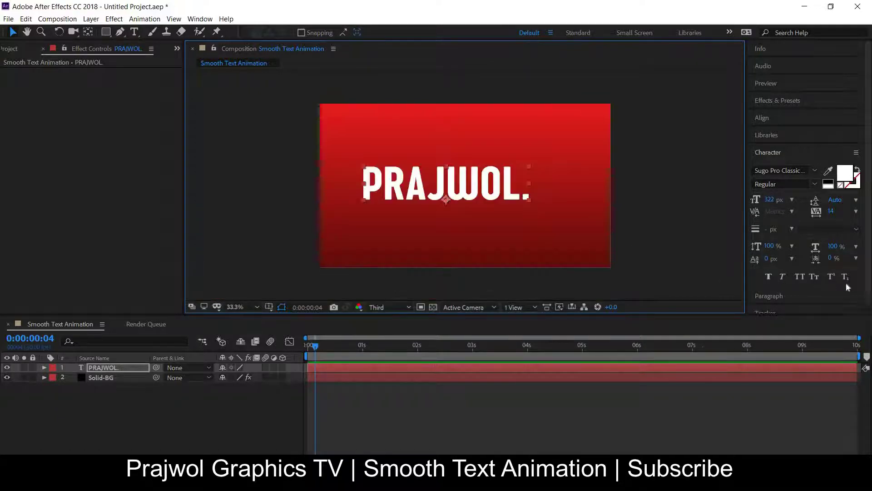
{"action": "scroll", "coordinate": [869, 264], "scroll_direction": "down", "scroll_amount": 1}
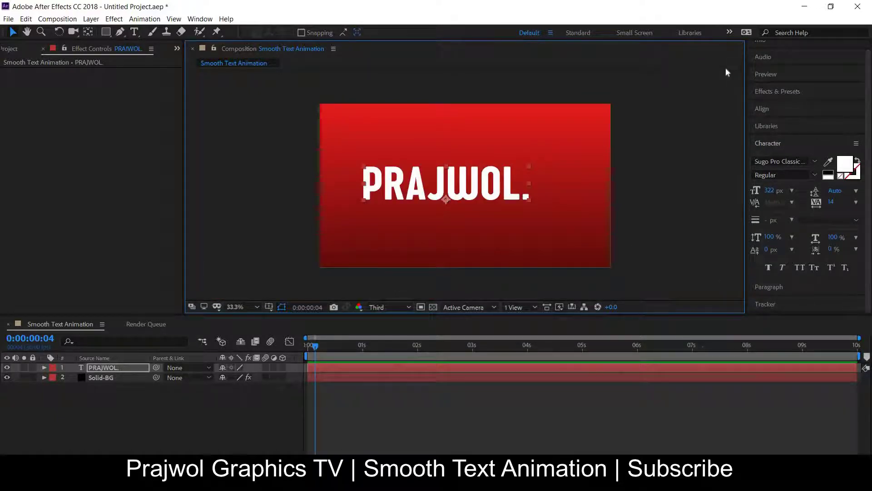
{"action": "left_click", "coordinate": [763, 108]}
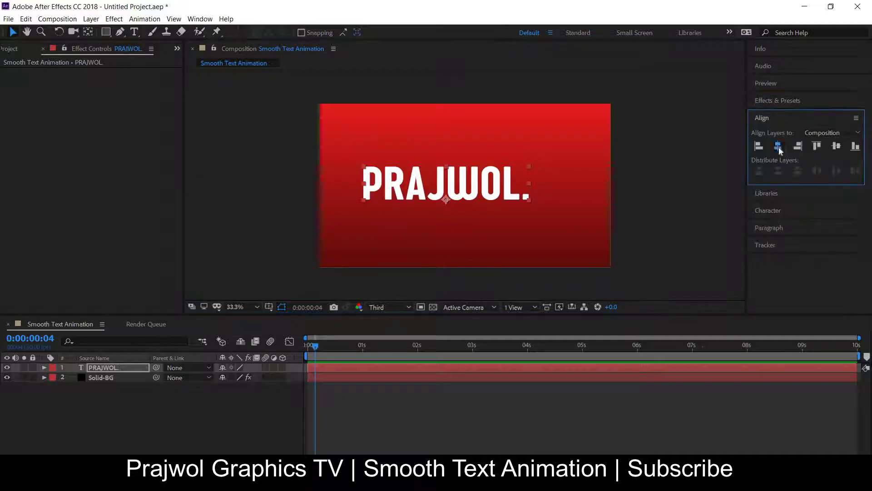
{"action": "left_click", "coordinate": [779, 147]}
{"action": "left_click", "coordinate": [837, 146]}
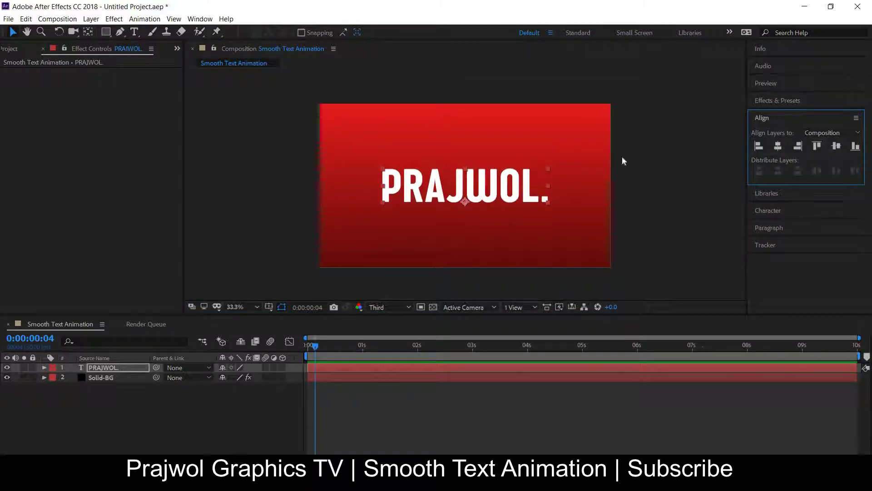
{"action": "left_click", "coordinate": [687, 205]}
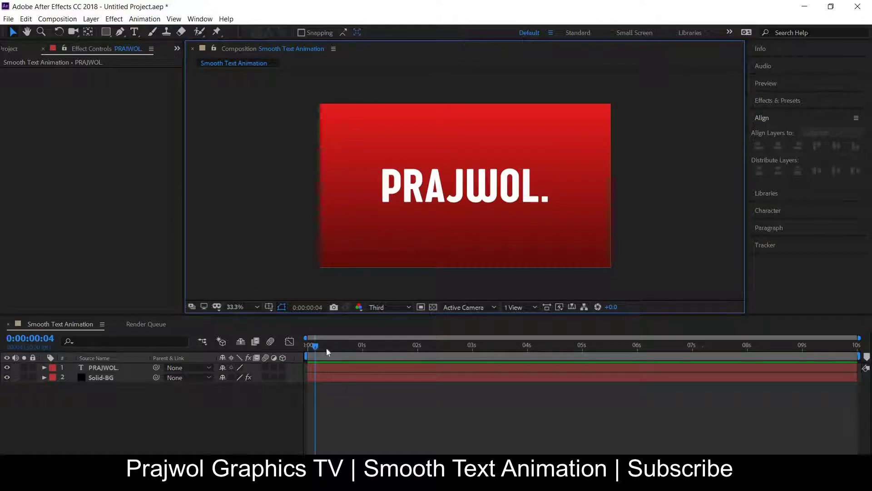
Add a Tracking animator (Animator 1) to the PRAJWOL text layer.
{"action": "left_click_drag", "start_coordinate": [326, 348], "coordinate": [313, 349]}
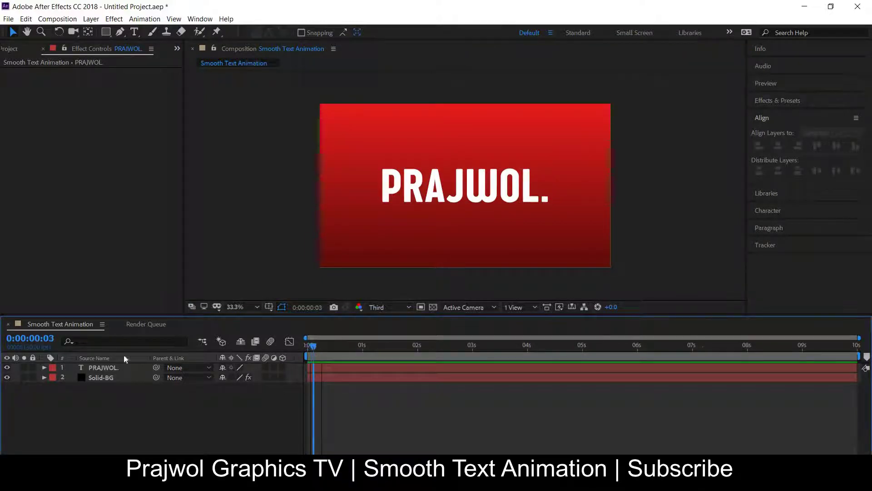
{"action": "left_click", "coordinate": [44, 367]}
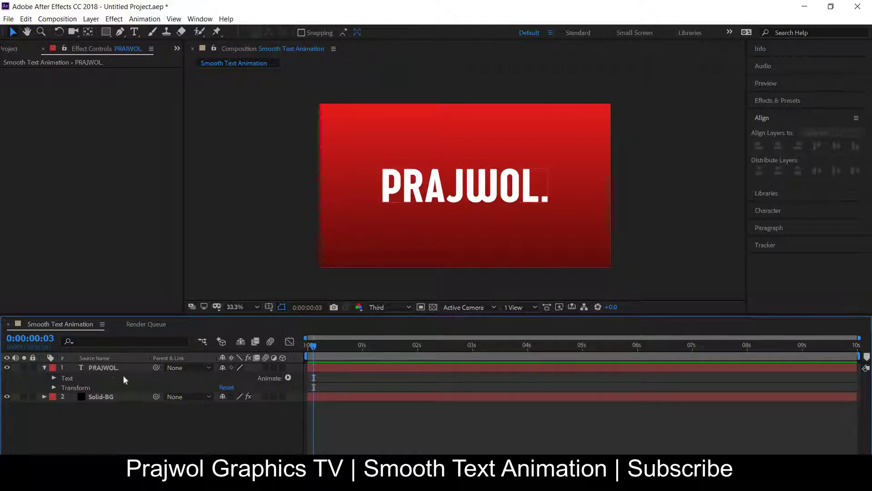
{"action": "left_click", "coordinate": [93, 374]}
{"action": "left_click", "coordinate": [75, 377]}
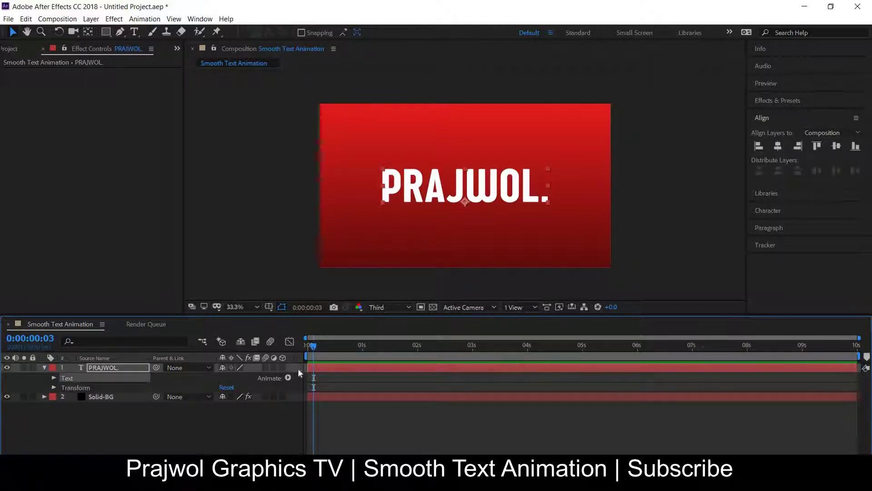
{"action": "left_click", "coordinate": [288, 378]}
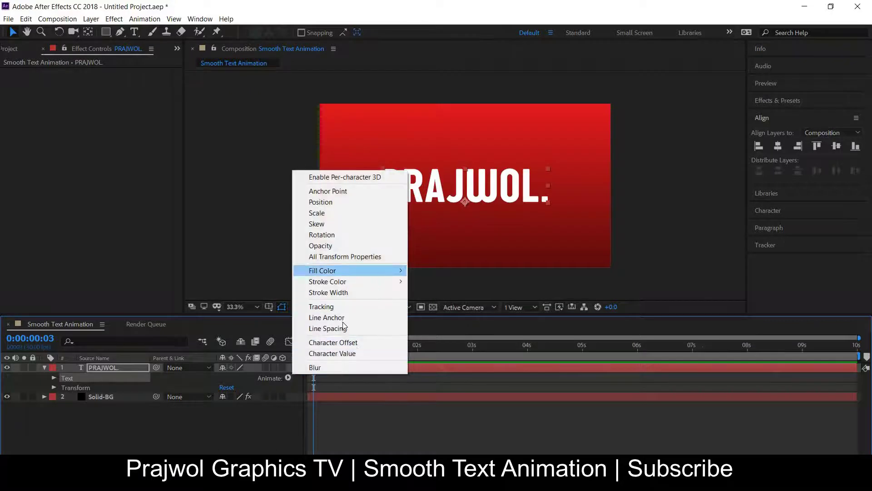
{"action": "left_click", "coordinate": [321, 306]}
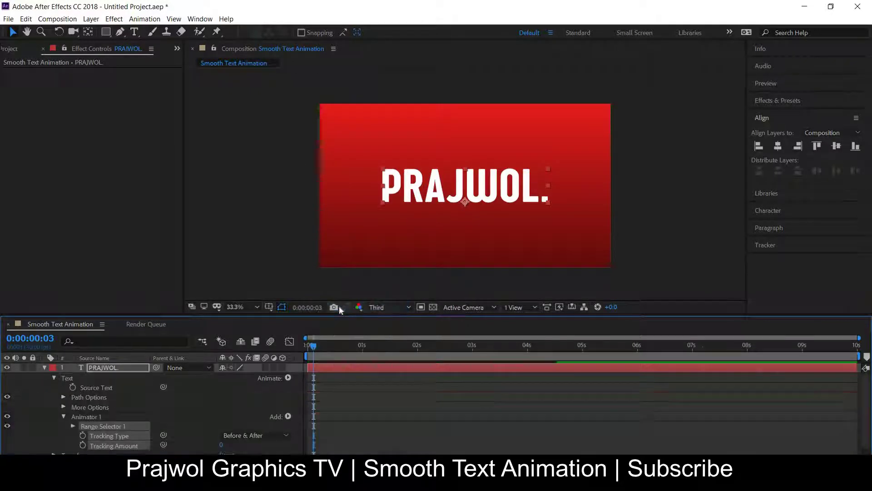
Bring up Animator 1's Add > Property list.
{"action": "left_click", "coordinate": [102, 418]}
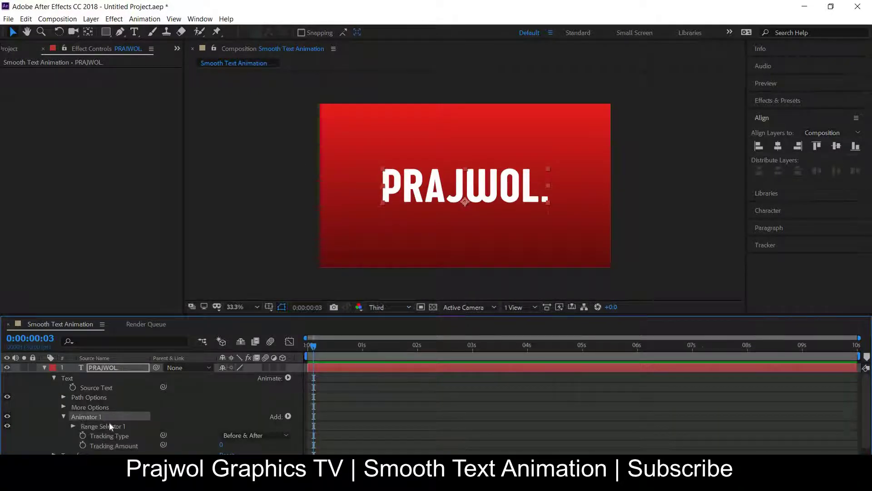
{"action": "left_click", "coordinate": [110, 423]}
{"action": "left_click", "coordinate": [112, 418]}
{"action": "left_click", "coordinate": [287, 415]}
{"action": "mouse_move", "coordinate": [302, 421]}
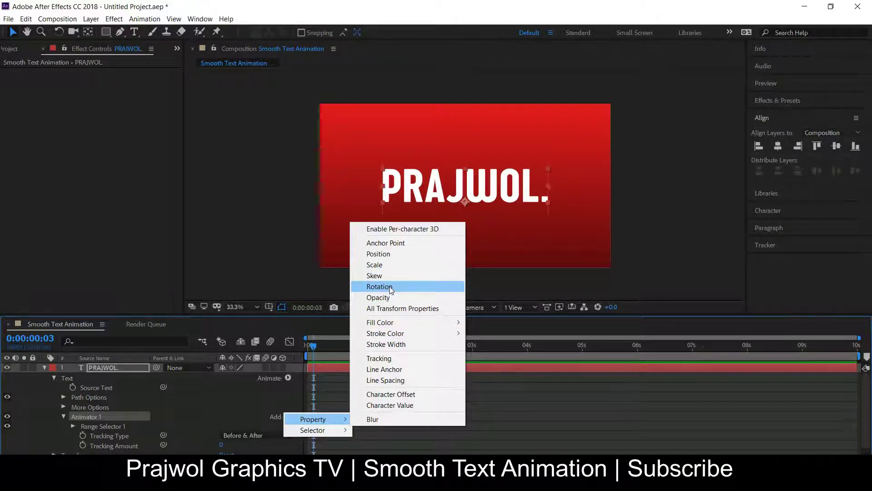
Add a Position property to Animator 1 and set it to 0.0,133.0.
{"action": "left_click", "coordinate": [384, 254]}
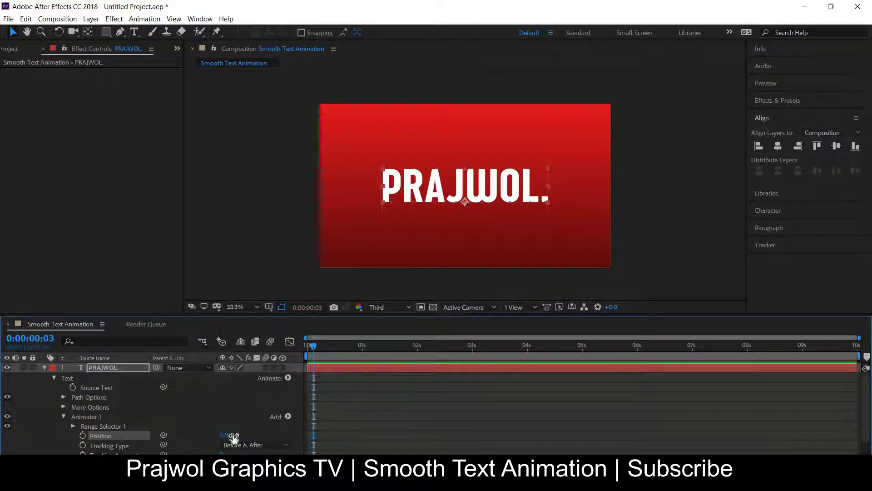
{"action": "left_click_drag", "start_coordinate": [234, 435], "coordinate": [311, 432]}
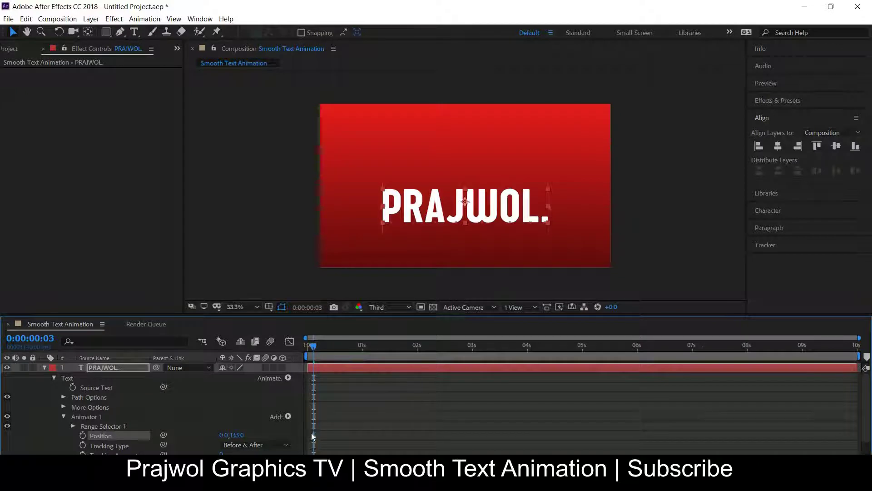
{"action": "left_click_drag", "start_coordinate": [311, 433], "coordinate": [312, 433]}
{"action": "left_click", "coordinate": [288, 417]}
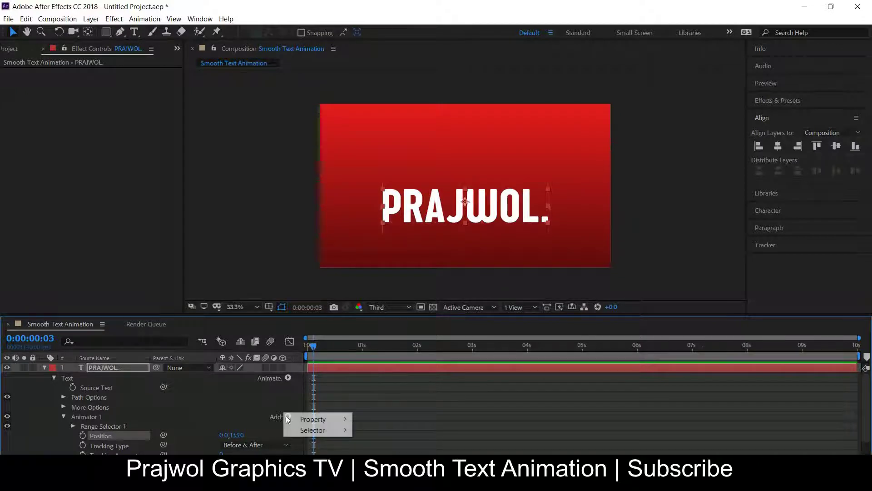
{"action": "mouse_move", "coordinate": [318, 419]}
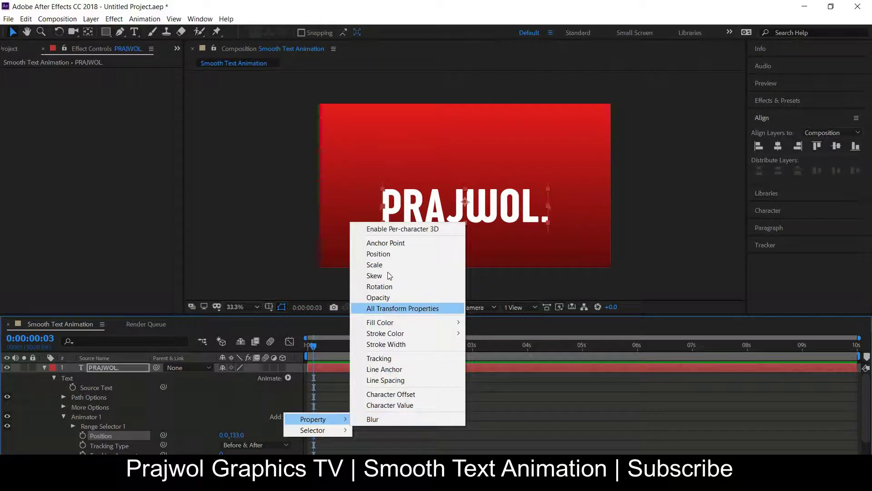
Add Opacity 0% to Animator 1 at the timeline start and lower Tracking Amount to a negative value.
{"action": "left_click", "coordinate": [391, 298]}
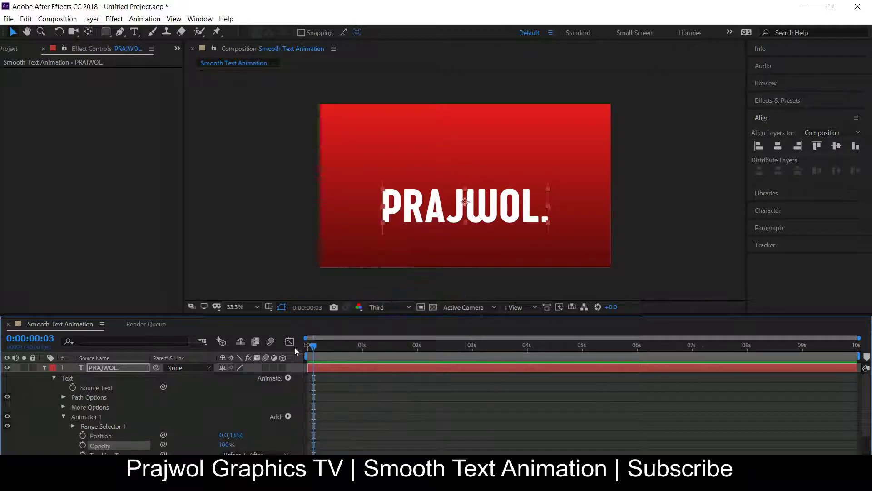
{"action": "key", "text": "Home"}
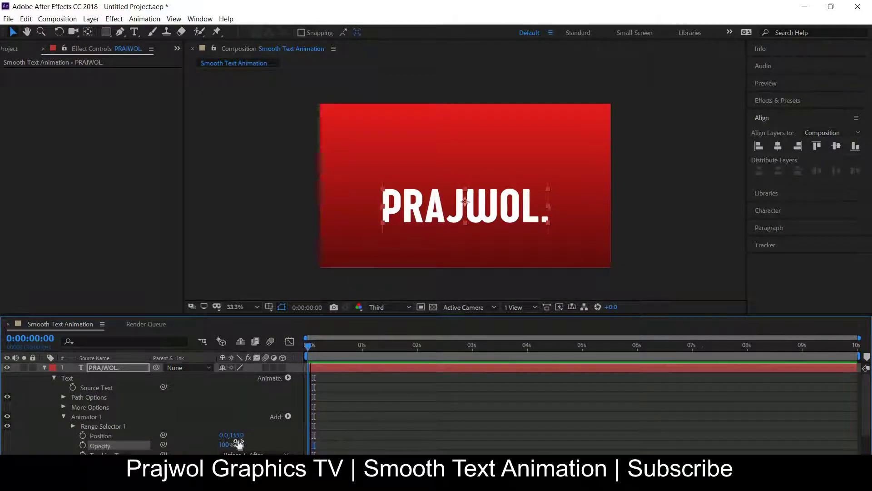
{"action": "left_click_drag", "start_coordinate": [226, 443], "coordinate": [121, 437]}
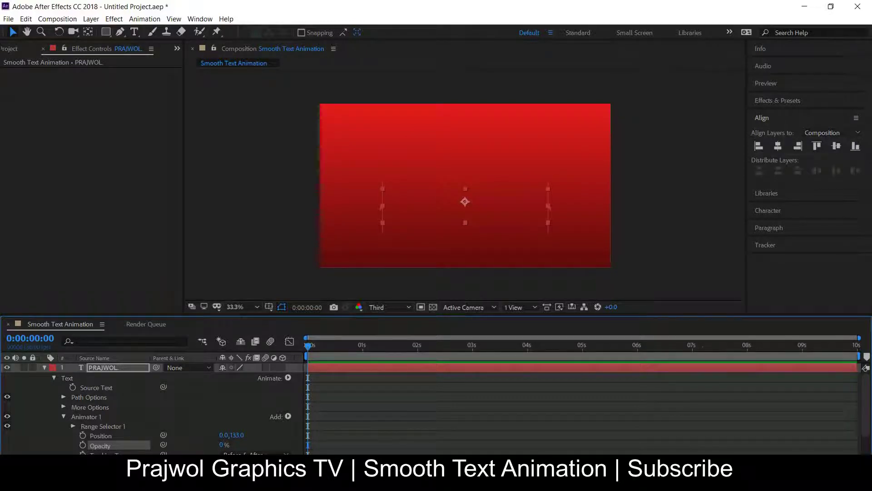
{"action": "left_click_drag", "start_coordinate": [865, 398], "coordinate": [867, 432]}
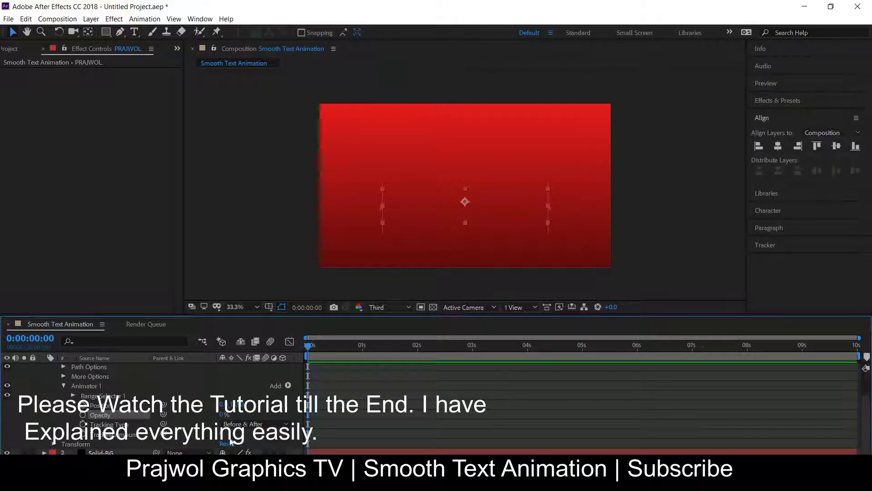
{"action": "left_click_drag", "start_coordinate": [226, 434], "coordinate": [163, 441]}
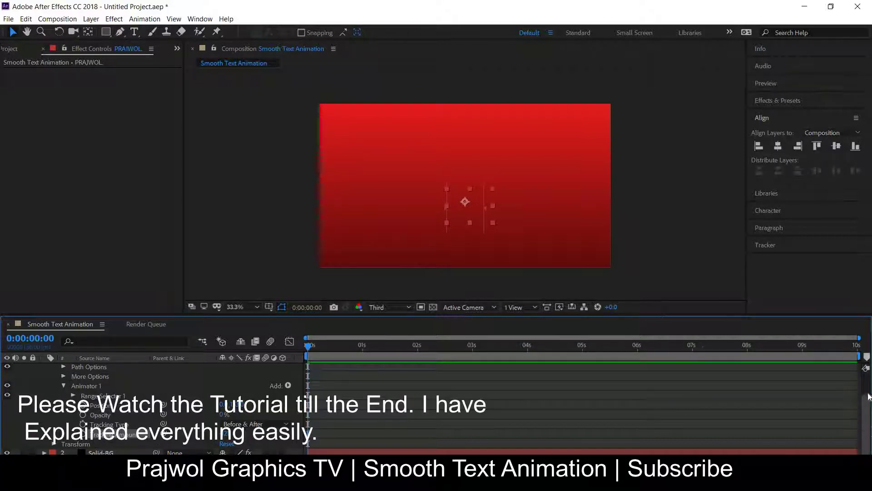
{"action": "scroll", "coordinate": [868, 393], "scroll_direction": "up", "scroll_amount": 3}
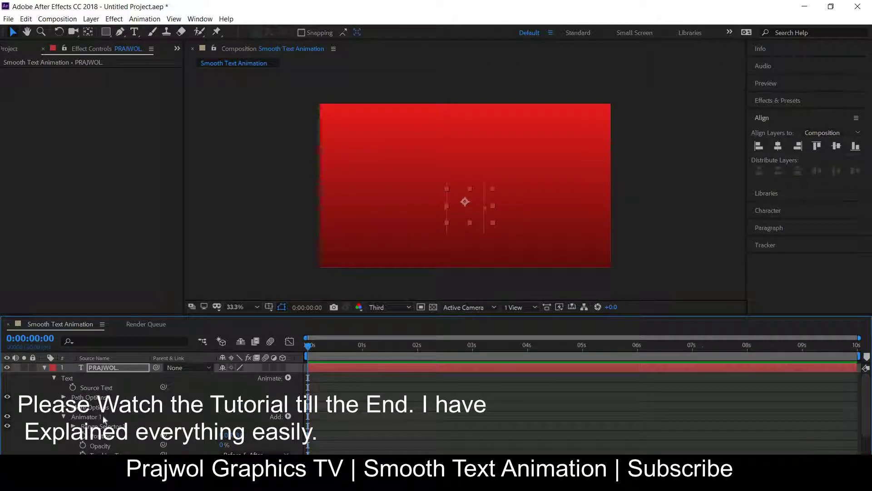
Keyframe Range Selector 1 Start at 0% at 0 s and 100% at 1 second.
{"action": "left_click", "coordinate": [65, 416]}
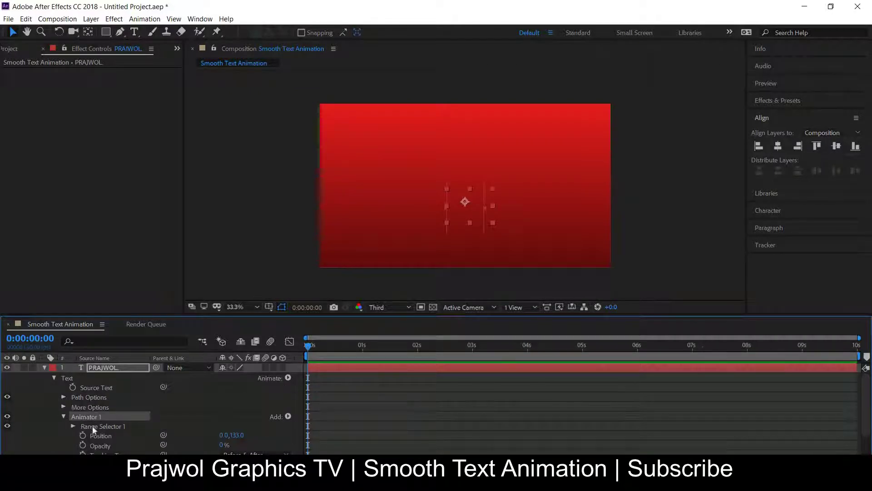
{"action": "left_click", "coordinate": [95, 426]}
{"action": "left_click", "coordinate": [73, 426]}
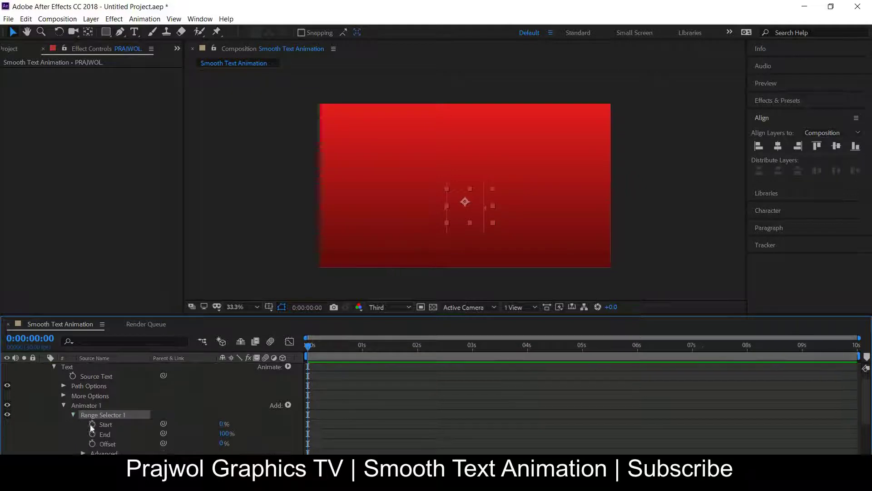
{"action": "left_click", "coordinate": [93, 425]}
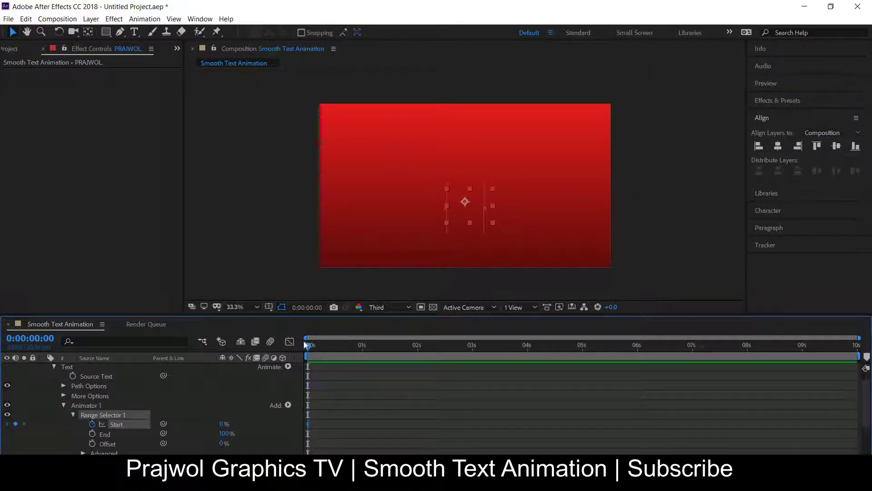
{"action": "left_click_drag", "start_coordinate": [311, 349], "coordinate": [364, 347]}
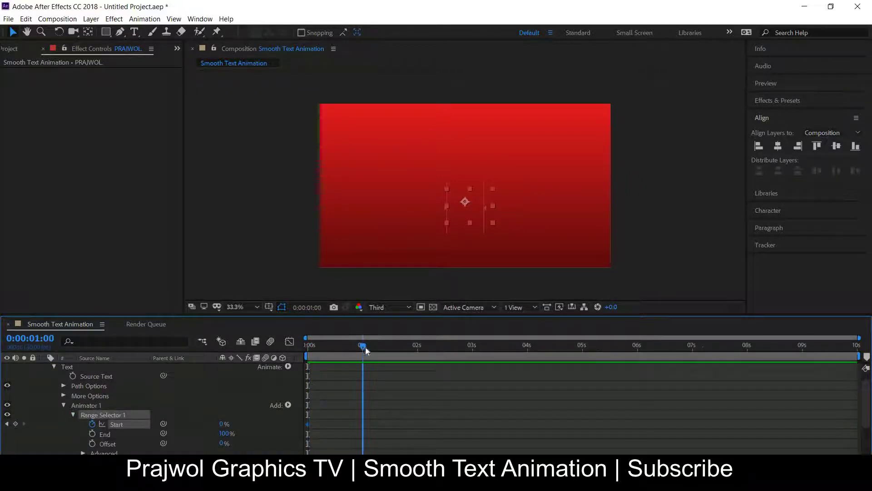
{"action": "mouse_move", "coordinate": [224, 423]}
{"action": "left_mouse_down"}
{"action": "mouse_move", "coordinate": [438, 424]}
{"action": "mouse_move", "coordinate": [315, 432]}
{"action": "left_mouse_up"}
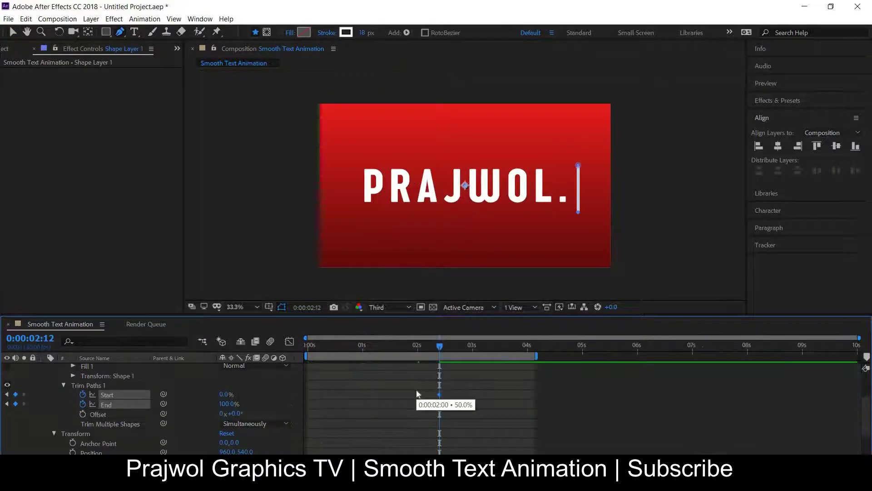
Apply Easy Ease to the selected Trim Paths keyframes.
{"action": "right_click", "coordinate": [440, 397]}
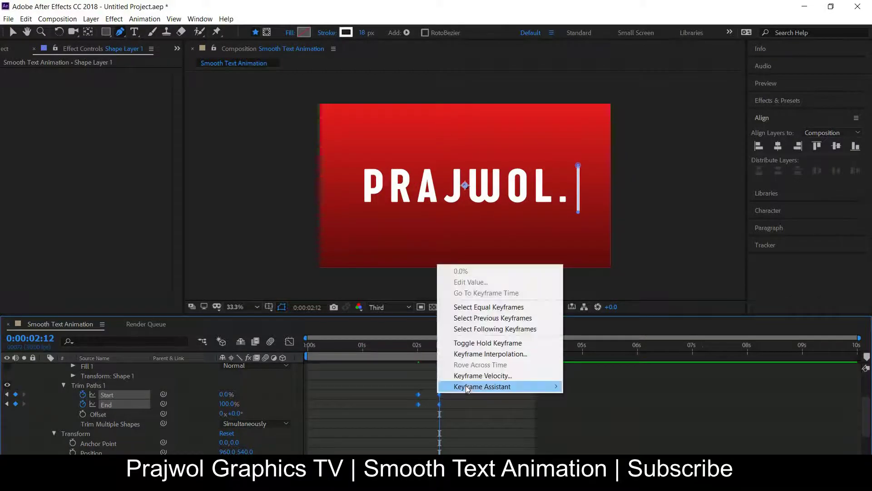
{"action": "mouse_move", "coordinate": [557, 386]}
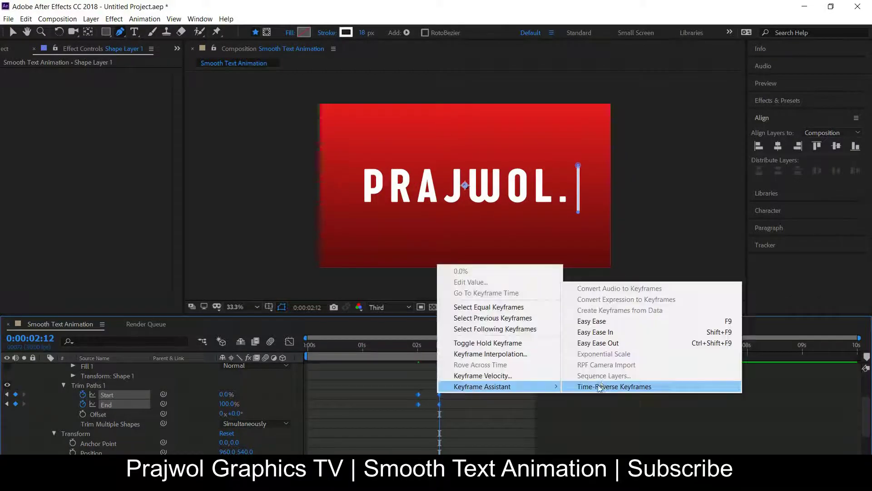
{"action": "left_click", "coordinate": [607, 322]}
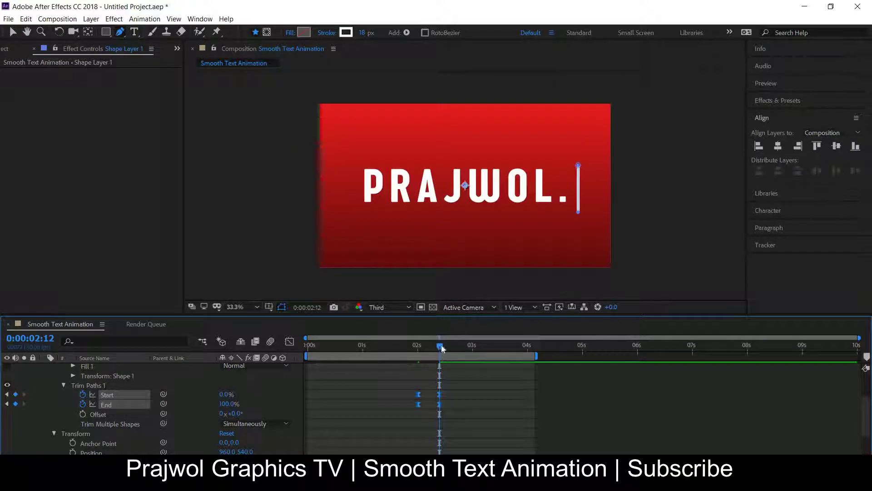
End the work area at 0:00:02:12 and play a preview.
{"action": "mouse_move", "coordinate": [441, 348]}
{"action": "left_mouse_down"}
{"action": "mouse_move", "coordinate": [450, 348]}
{"action": "mouse_move", "coordinate": [439, 347]}
{"action": "left_mouse_up"}
{"action": "key", "text": "n"}
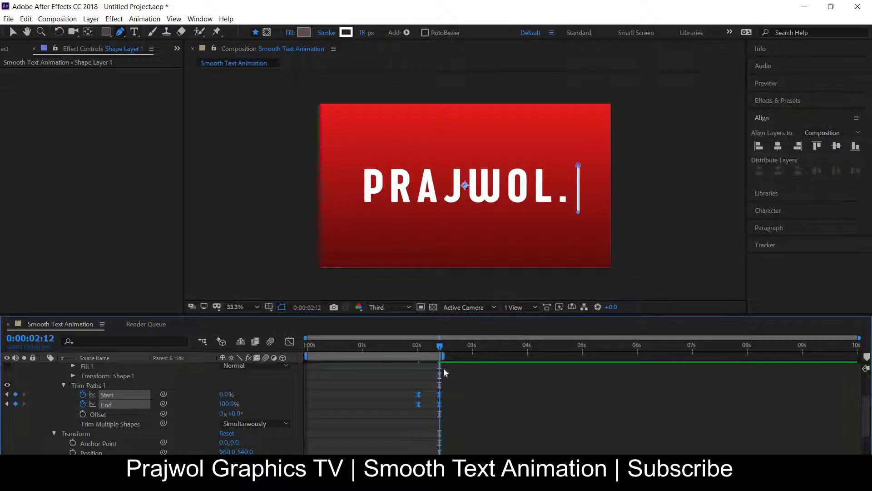
{"action": "key", "text": "space"}
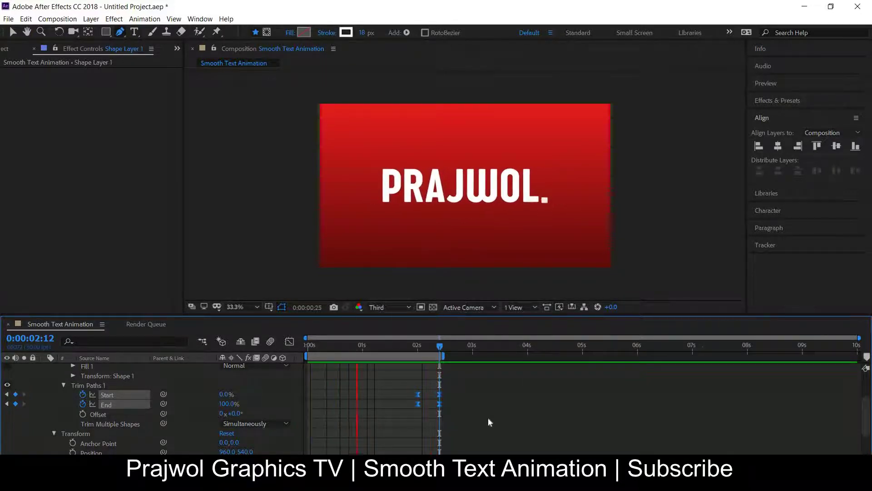
Adjust the work area end and scrub to check the line grows from centre, finishing at 0:00:02:12.
{"action": "key", "text": "space"}
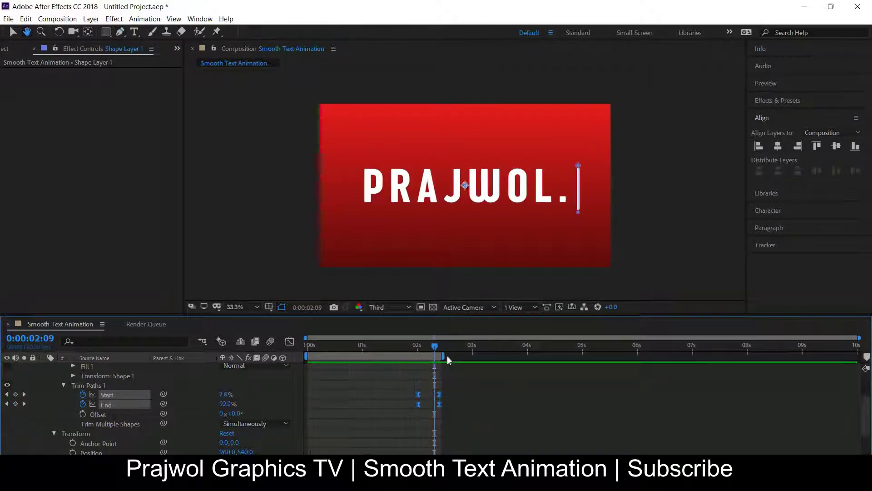
{"action": "left_click_drag", "start_coordinate": [447, 356], "coordinate": [440, 347]}
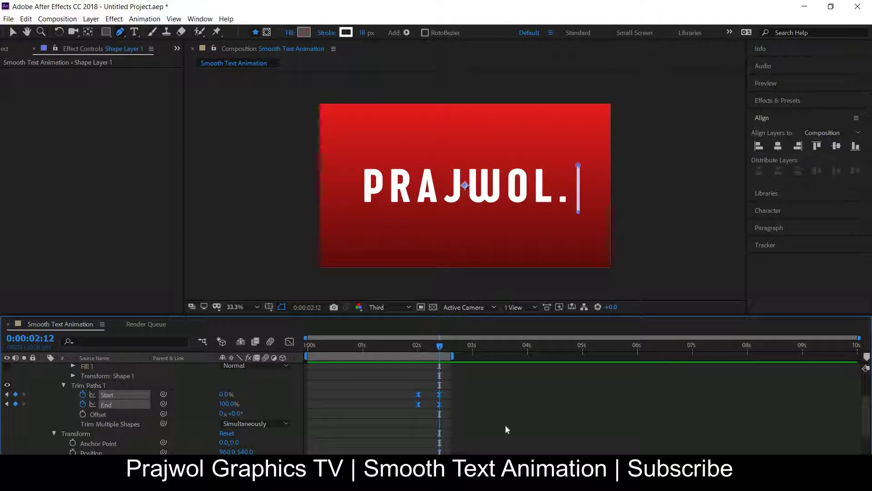
{"action": "left_click_drag", "start_coordinate": [422, 349], "coordinate": [418, 348]}
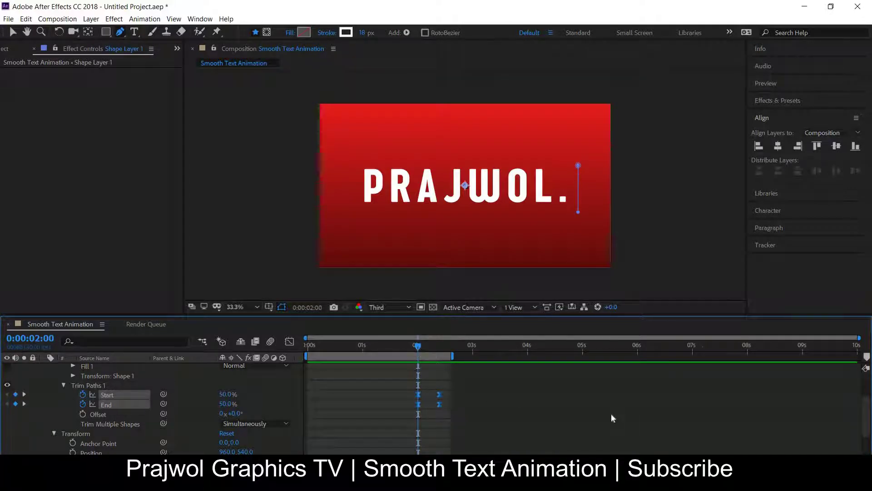
{"action": "key", "text": "space"}
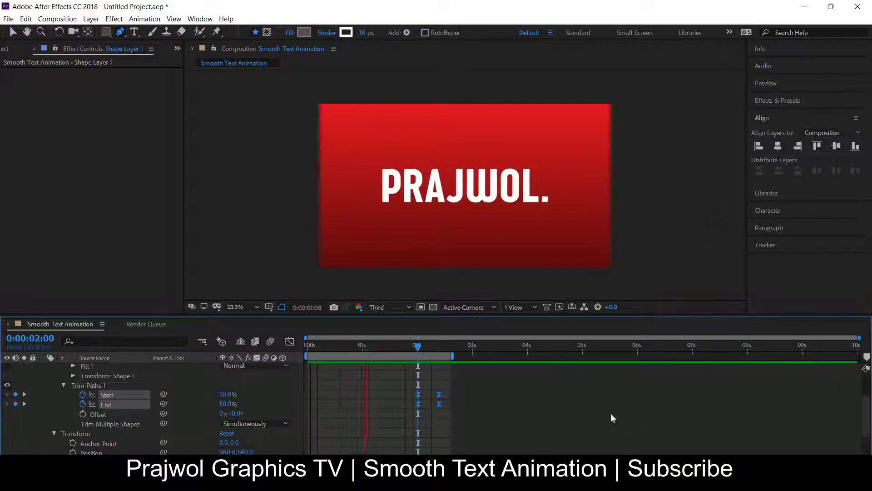
{"action": "left_click_drag", "start_coordinate": [413, 334], "coordinate": [441, 347]}
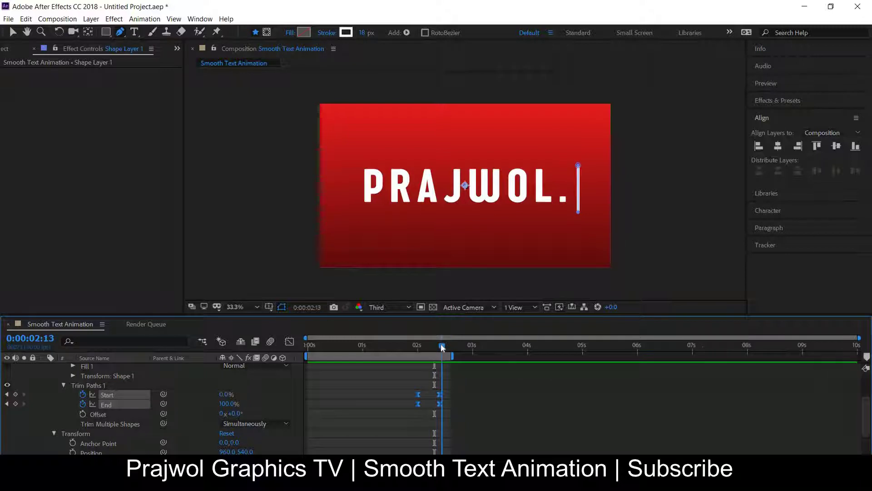
{"action": "mouse_move", "coordinate": [426, 351]}
{"action": "left_mouse_down"}
{"action": "mouse_move", "coordinate": [419, 350]}
{"action": "mouse_move", "coordinate": [441, 349]}
{"action": "left_mouse_up"}
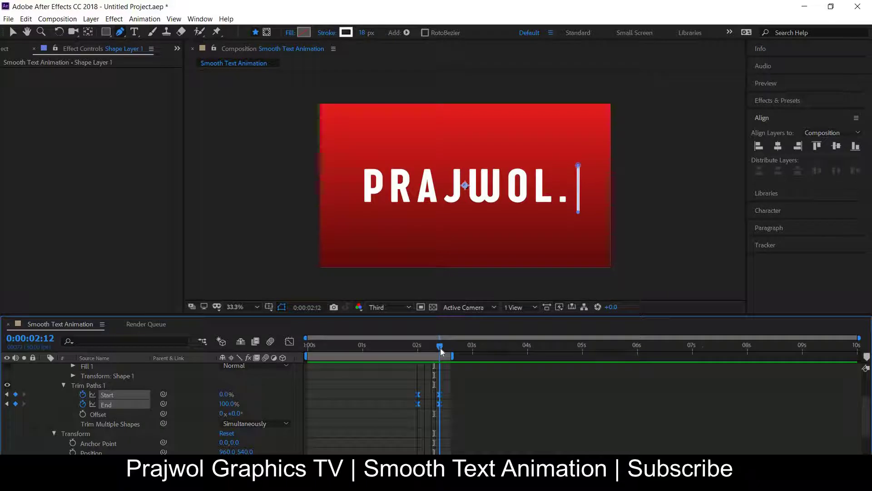
{"action": "mouse_move", "coordinate": [441, 348]}
{"action": "left_mouse_down"}
{"action": "mouse_move", "coordinate": [431, 348]}
{"action": "mouse_move", "coordinate": [440, 351]}
{"action": "left_mouse_up"}
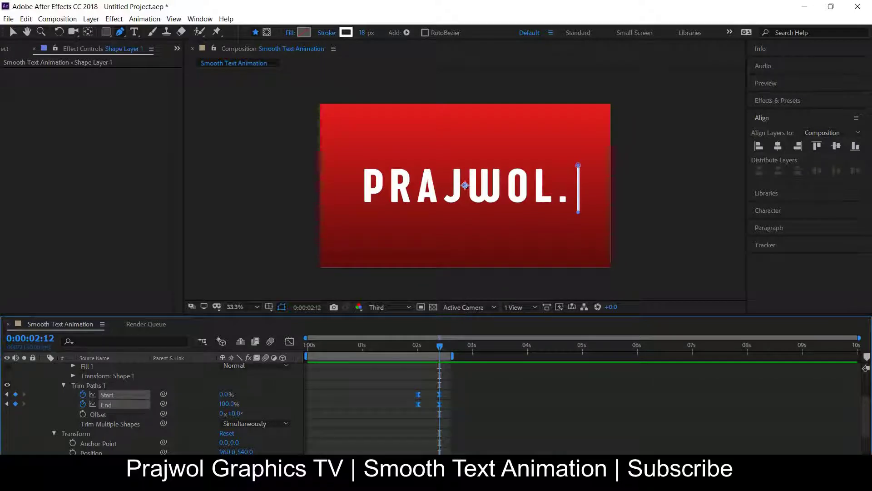
{"action": "left_click_drag", "start_coordinate": [864, 416], "coordinate": [865, 392]}
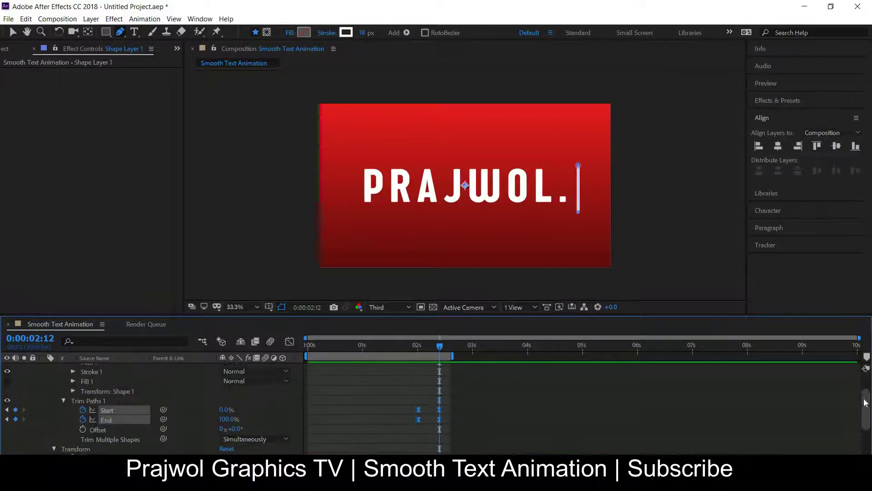
Set a Position keyframe for the line at 2:12 and extend the work area to about 4 seconds.
{"action": "scroll", "coordinate": [866, 392], "scroll_direction": "up", "scroll_amount": 1}
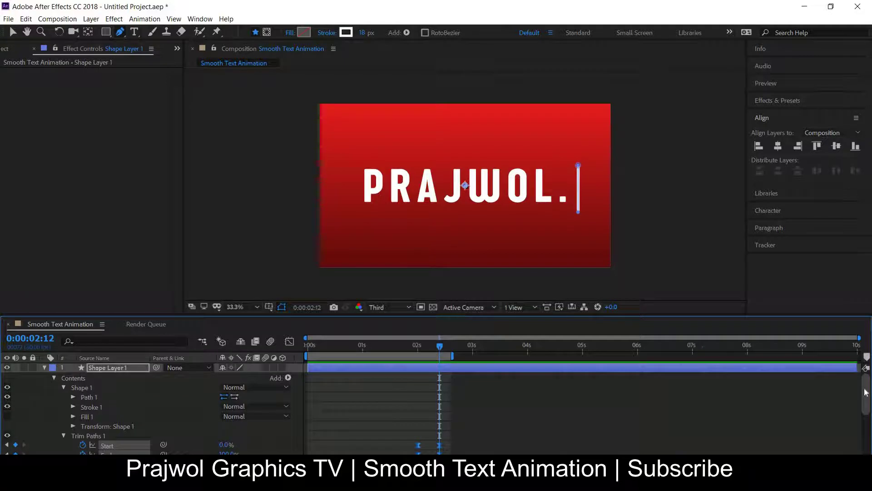
{"action": "left_click_drag", "start_coordinate": [867, 405], "coordinate": [867, 437]}
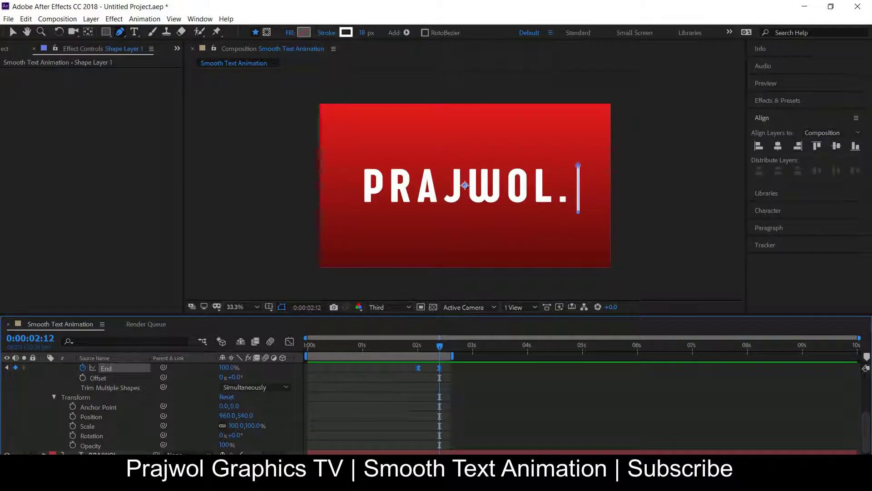
{"action": "left_click", "coordinate": [73, 416]}
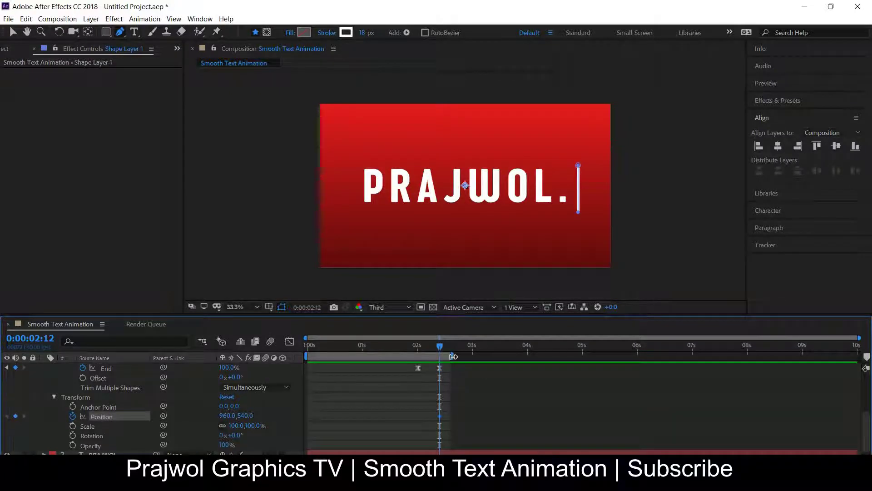
{"action": "left_click_drag", "start_coordinate": [490, 356], "coordinate": [527, 356]}
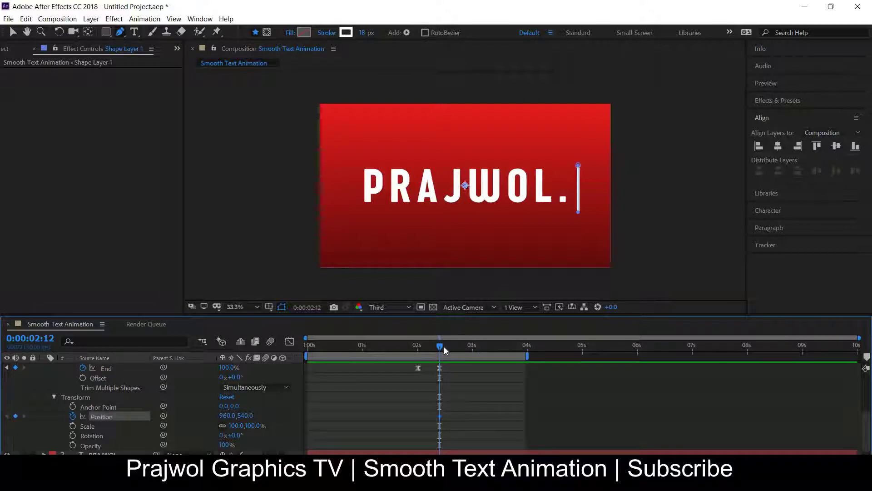
At 3:00, slide the line left to an X position of -533.
{"action": "left_click_drag", "start_coordinate": [443, 347], "coordinate": [475, 348]}
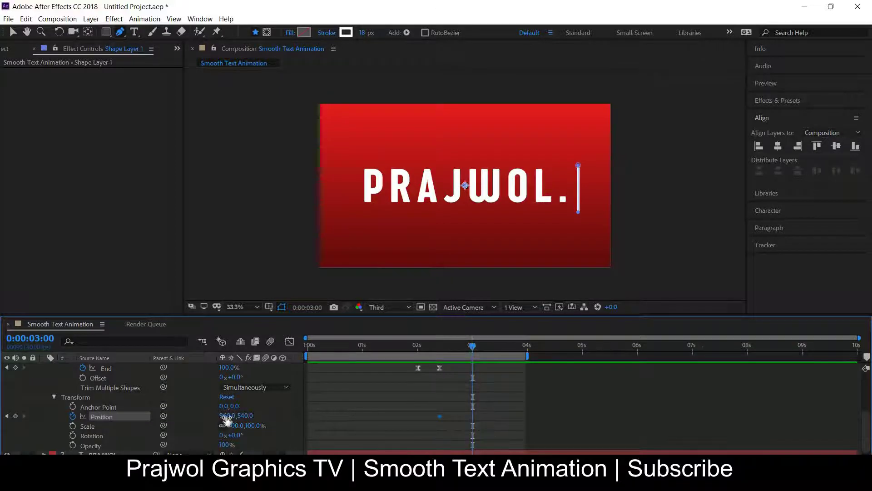
{"action": "left_click_drag", "start_coordinate": [224, 415], "coordinate": [132, 392]}
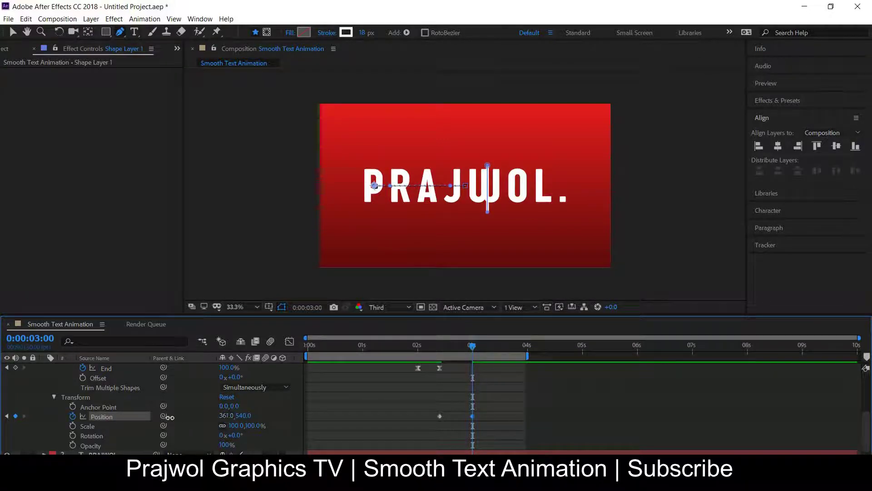
{"action": "left_click_drag", "start_coordinate": [225, 415], "coordinate": [110, 424]}
{"action": "mouse_move", "coordinate": [224, 416]}
{"action": "left_mouse_down"}
{"action": "mouse_move", "coordinate": [229, 432]}
{"action": "mouse_move", "coordinate": [208, 418]}
{"action": "mouse_move", "coordinate": [74, 398]}
{"action": "left_mouse_up"}
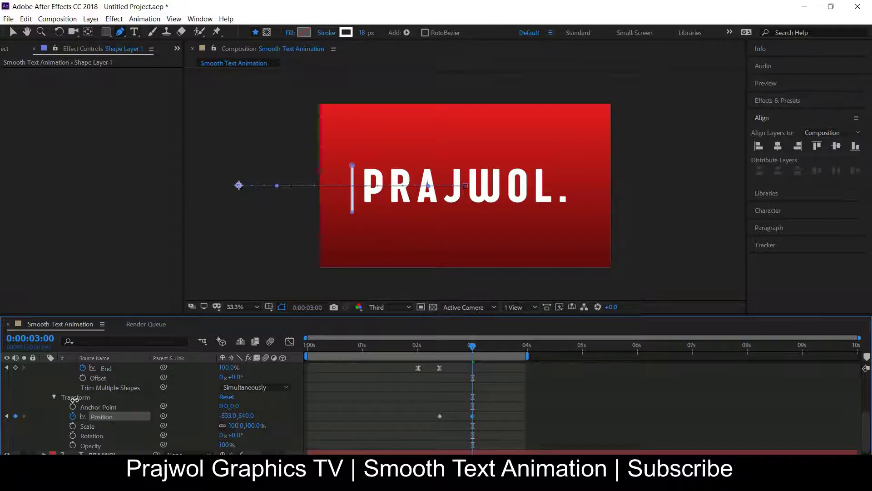
Apply Easy Ease to both of the line's Position keyframes.
{"action": "left_click_drag", "start_coordinate": [487, 434], "coordinate": [429, 405]}
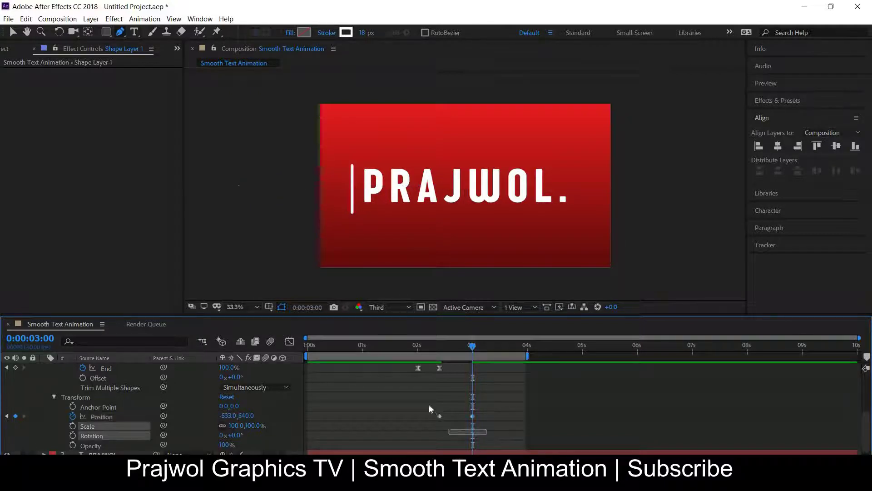
{"action": "right_click", "coordinate": [440, 416]}
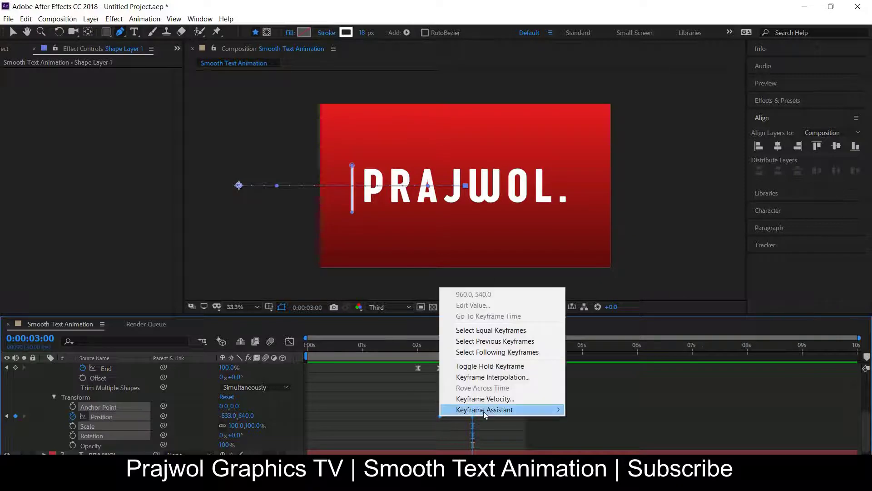
{"action": "mouse_move", "coordinate": [483, 410]}
{"action": "left_click", "coordinate": [593, 344]}
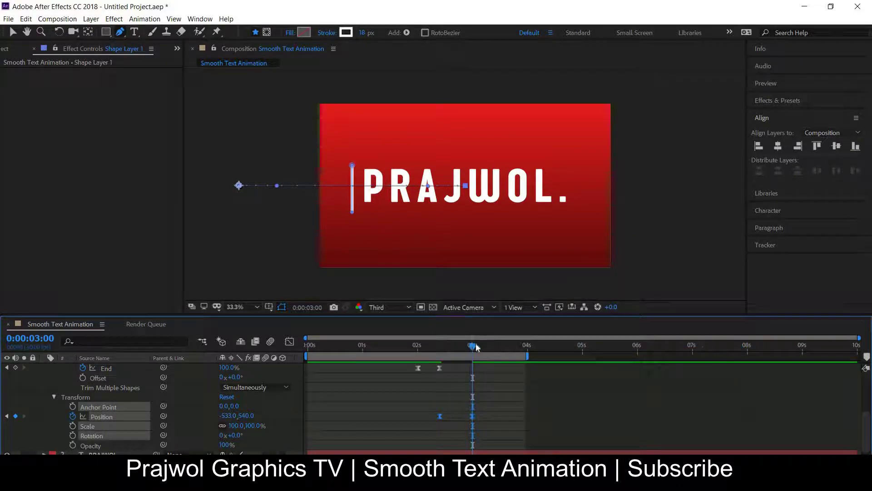
End the work area just past the 3-second keyframe and play the preview.
{"action": "left_click_drag", "start_coordinate": [476, 347], "coordinate": [477, 348]}
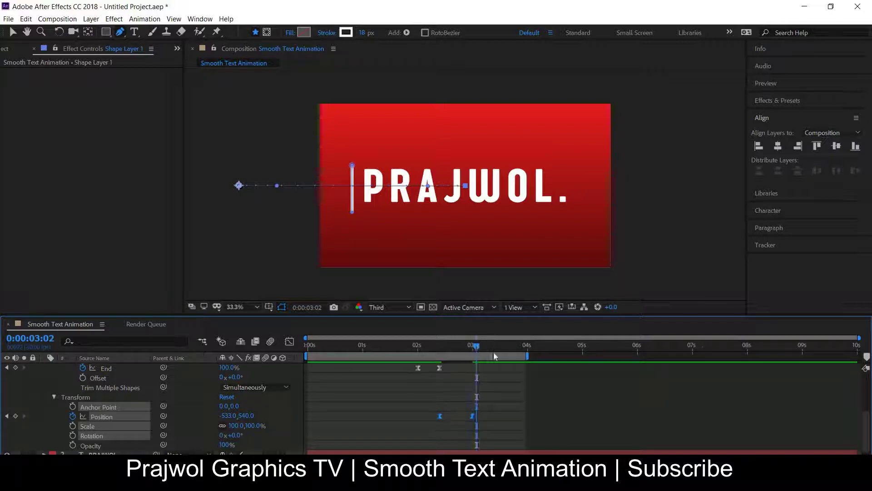
{"action": "key", "text": "n"}
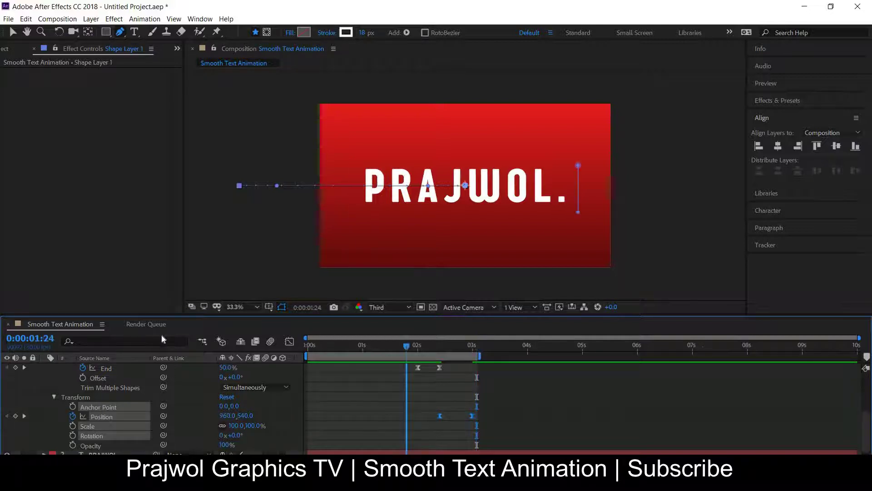
{"action": "key", "text": "space"}
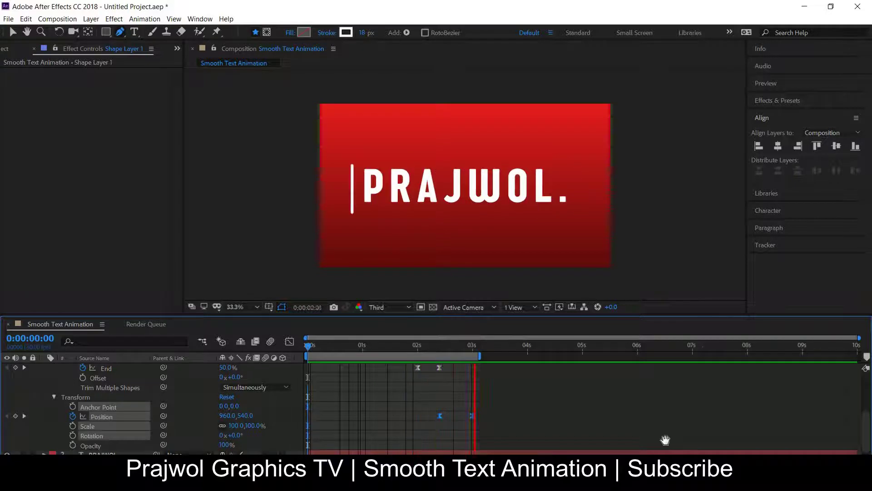
Stop playback, extend the work area to about 4.5 seconds, and paste copies of the Trim Paths keyframes at 3:00.
{"action": "key", "text": "space"}
{"action": "left_click_drag", "start_coordinate": [548, 354], "coordinate": [550, 354]}
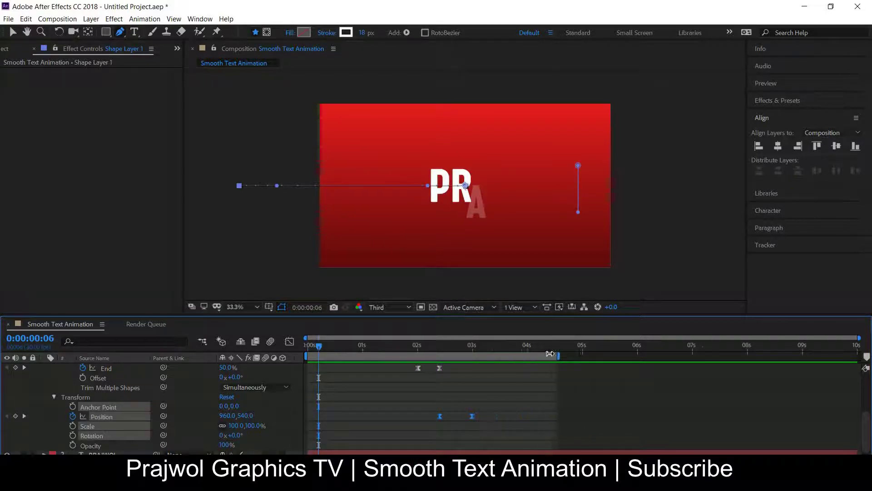
{"action": "left_click_drag", "start_coordinate": [408, 349], "coordinate": [473, 360]}
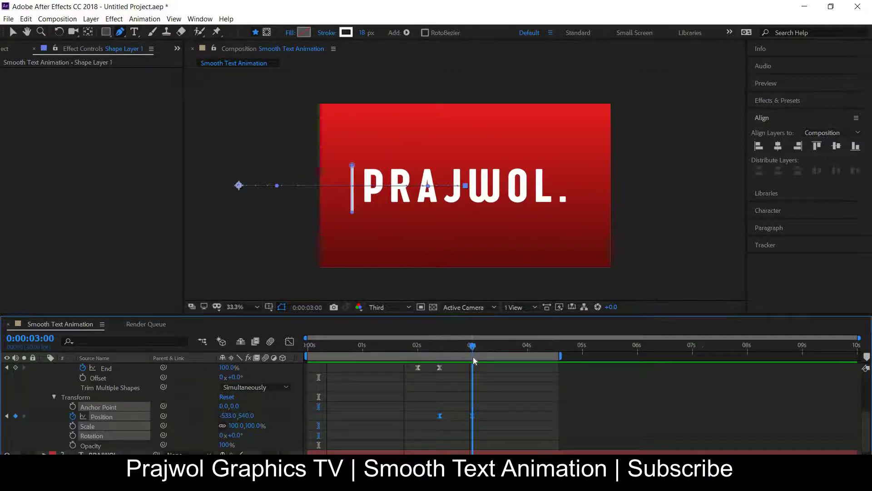
{"action": "left_click", "coordinate": [418, 368]}
{"action": "left_click", "coordinate": [439, 367], "text": "shift"}
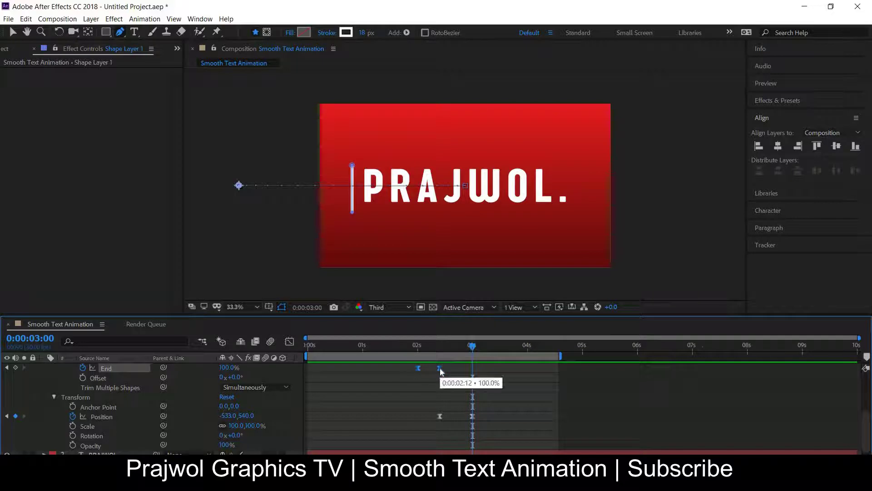
{"action": "key", "text": "ctrl+c"}
{"action": "key", "text": "ctrl+v"}
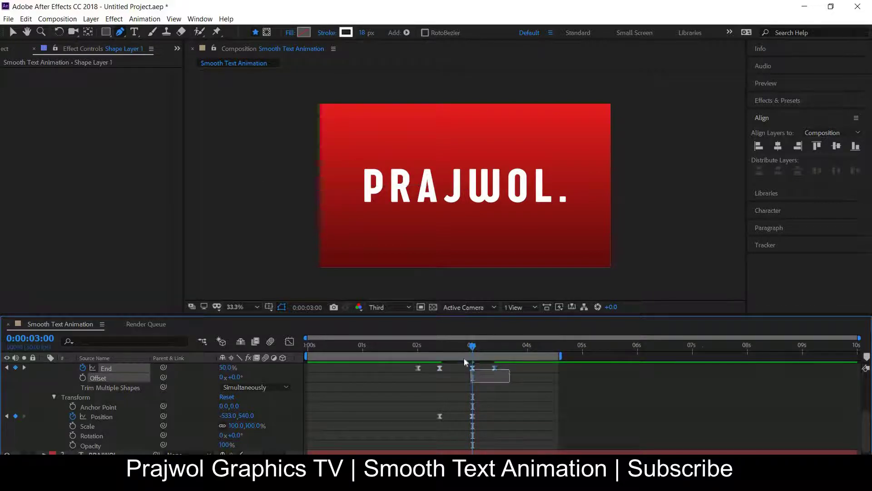
Apply Easy Ease to the pasted Trim Paths keyframes and move the playhead to about 3:14.
{"action": "scroll", "coordinate": [481, 365], "scroll_direction": "up", "scroll_amount": 1}
{"action": "right_click", "coordinate": [496, 375]}
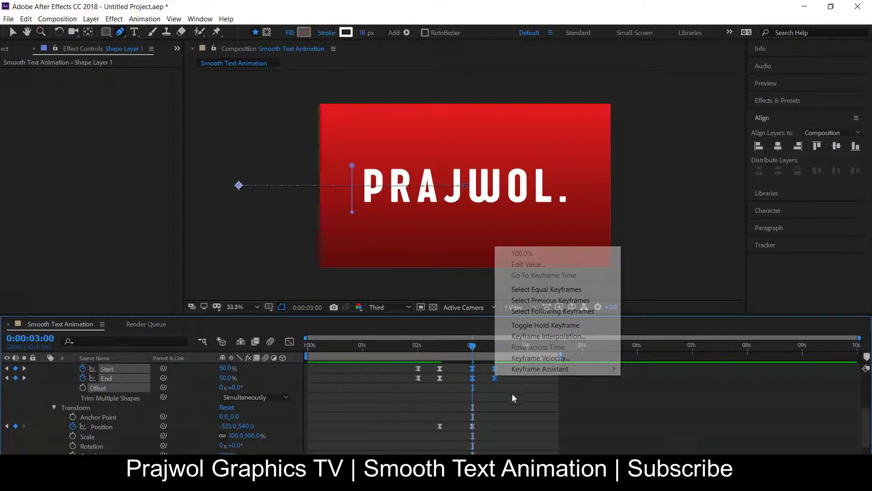
{"action": "mouse_move", "coordinate": [539, 368]}
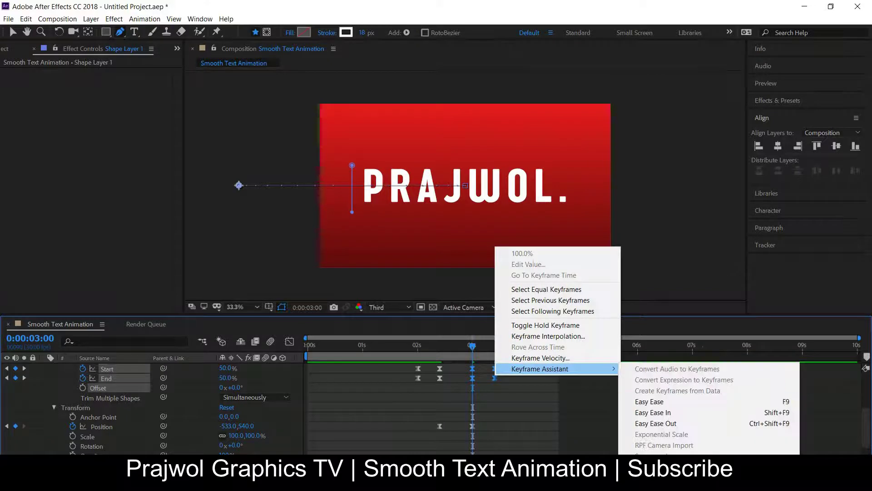
{"action": "left_click", "coordinate": [650, 402]}
{"action": "left_click_drag", "start_coordinate": [472, 349], "coordinate": [500, 355]}
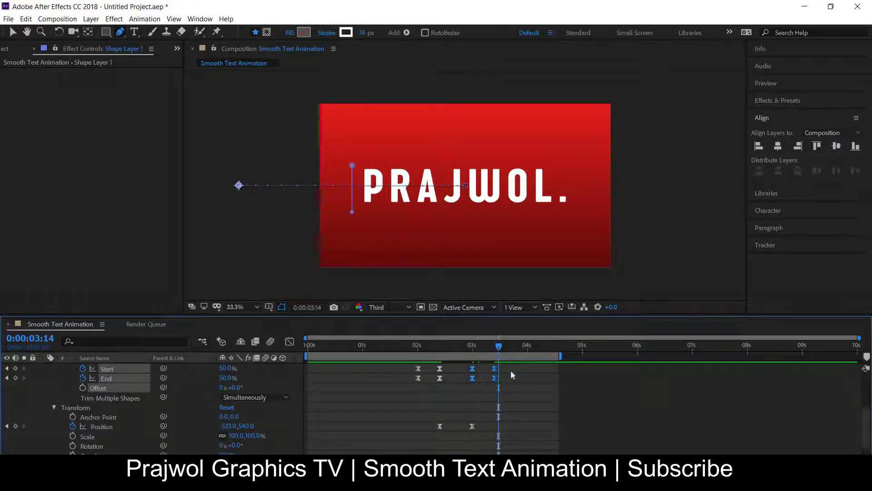
Set the work area to end at 3:14 and preview the animation from the start.
{"action": "key", "text": "n"}
{"action": "key", "text": "Home"}
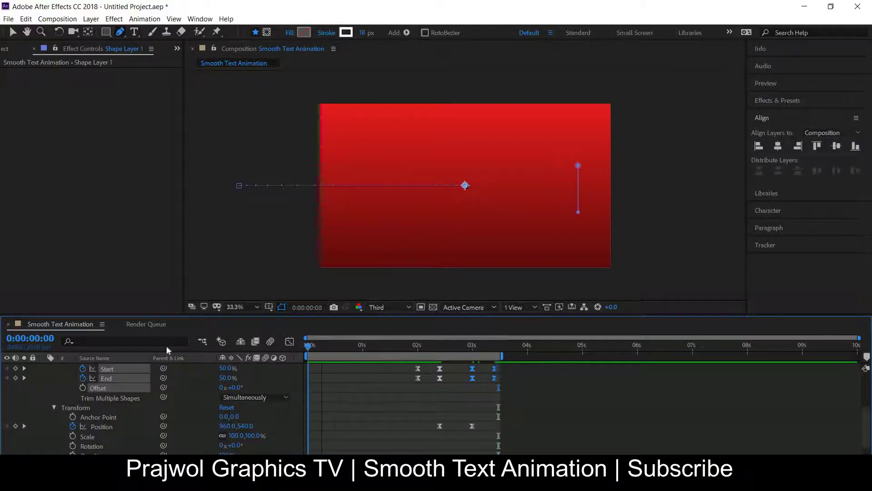
{"action": "key", "text": "space"}
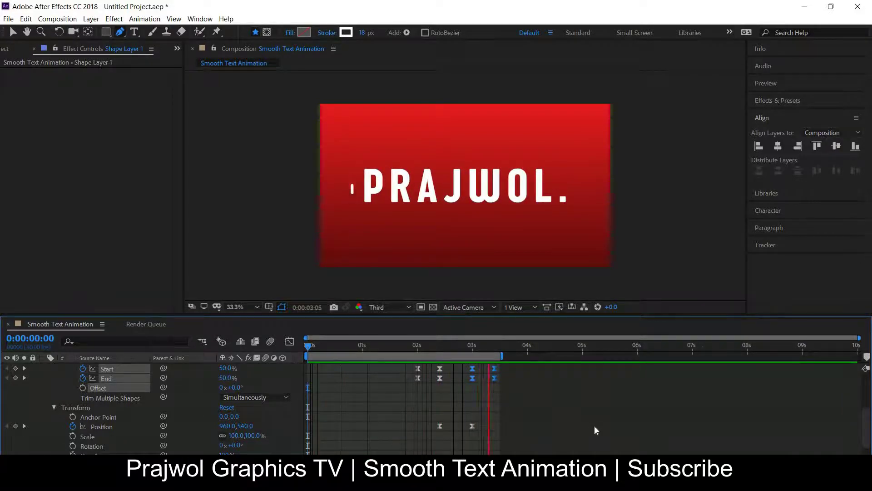
Extend the work area to about 5 seconds, then deselect and collapse Shape Layer 1.
{"action": "left_click_drag", "start_coordinate": [502, 355], "coordinate": [588, 357]}
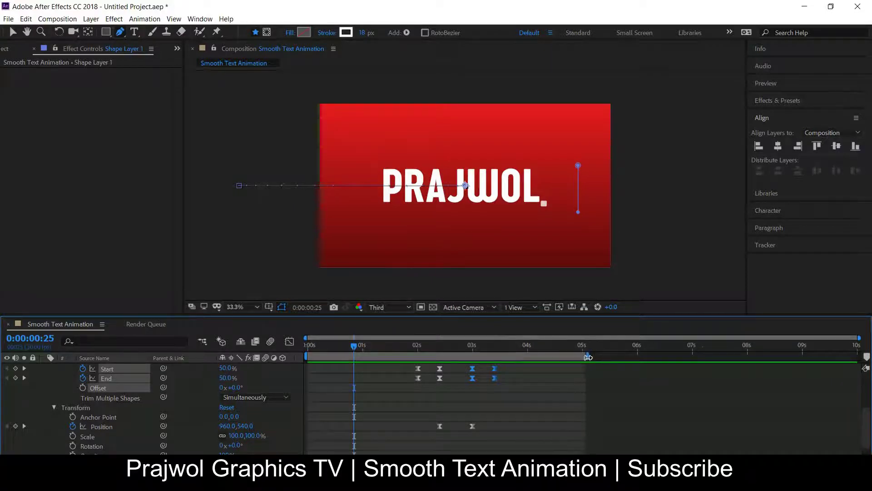
{"action": "mouse_move", "coordinate": [368, 347]}
{"action": "left_mouse_down"}
{"action": "mouse_move", "coordinate": [449, 355]}
{"action": "mouse_move", "coordinate": [439, 362]}
{"action": "left_mouse_up"}
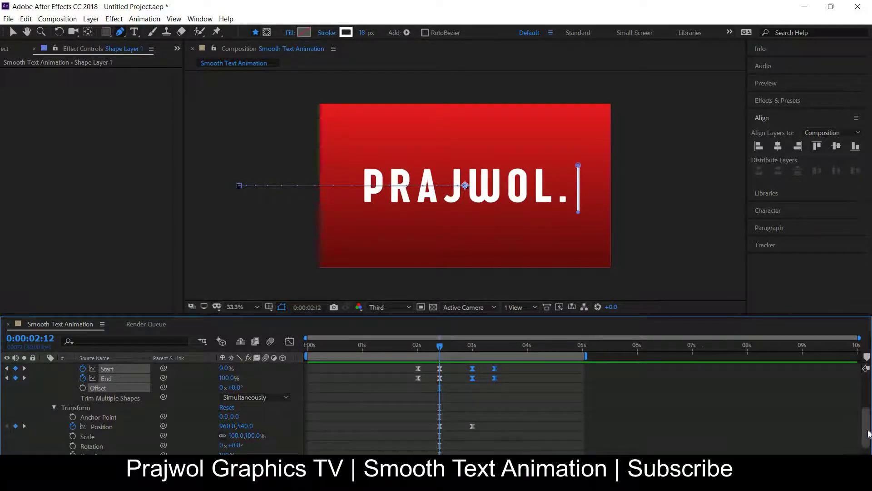
{"action": "mouse_move", "coordinate": [868, 431]}
{"action": "left_mouse_down"}
{"action": "mouse_move", "coordinate": [869, 439]}
{"action": "mouse_move", "coordinate": [869, 398]}
{"action": "left_mouse_up"}
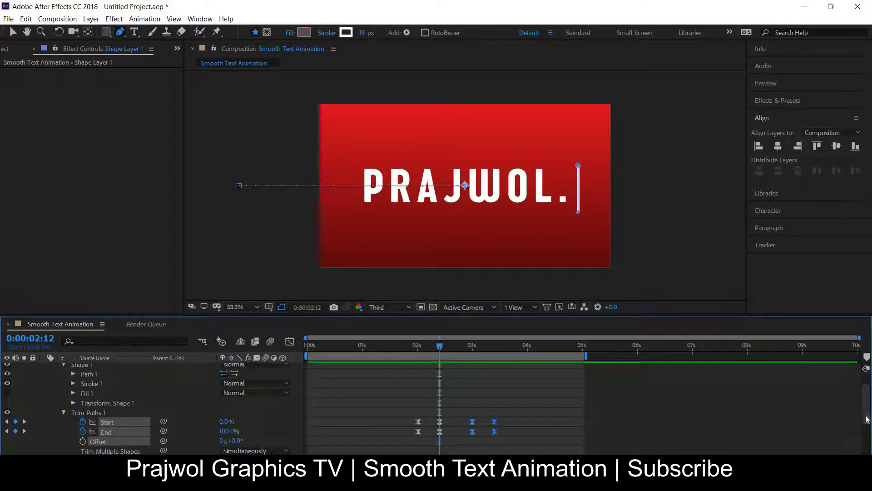
{"action": "left_click_drag", "start_coordinate": [867, 418], "coordinate": [867, 395]}
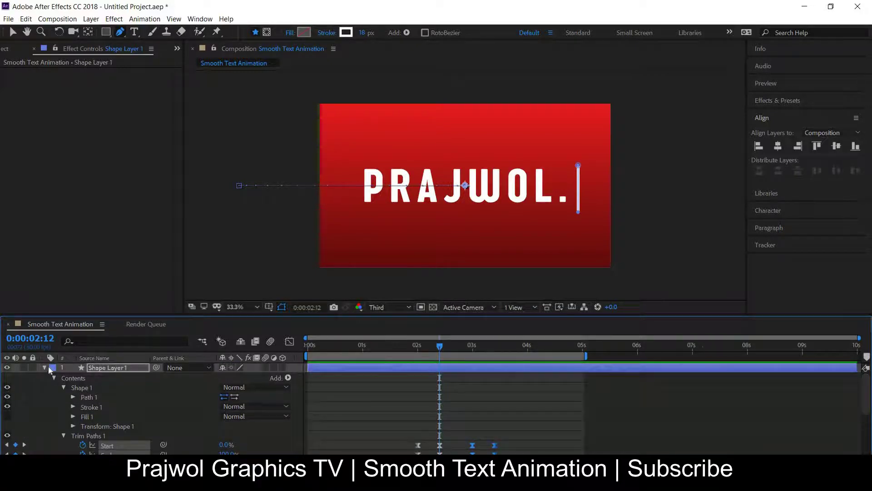
{"action": "key", "text": "F2"}
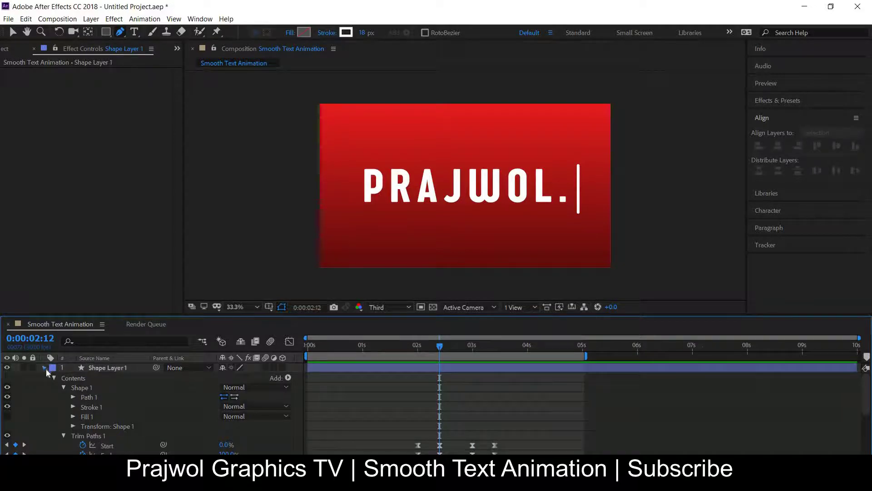
{"action": "left_click", "coordinate": [46, 369]}
{"action": "left_click", "coordinate": [100, 370]}
Draw a rectangular mask around the PRAJWOL. text layer.
{"action": "left_click", "coordinate": [91, 378]}
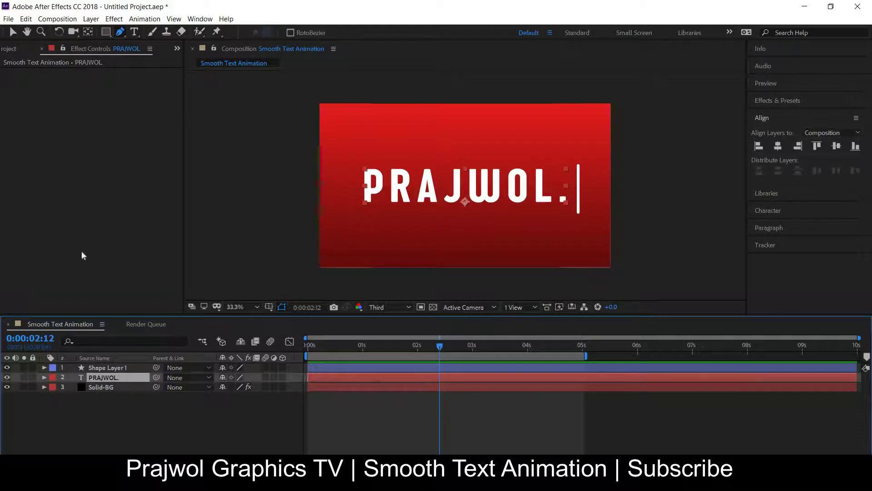
{"action": "left_click", "coordinate": [106, 32]}
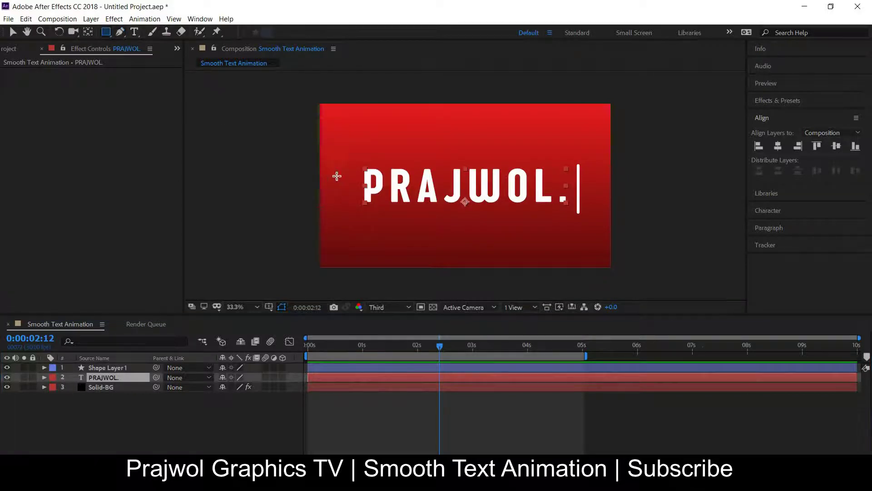
{"action": "mouse_move", "coordinate": [349, 161]}
{"action": "left_mouse_down"}
{"action": "mouse_move", "coordinate": [582, 213]}
{"action": "mouse_move", "coordinate": [580, 219]}
{"action": "left_mouse_up"}
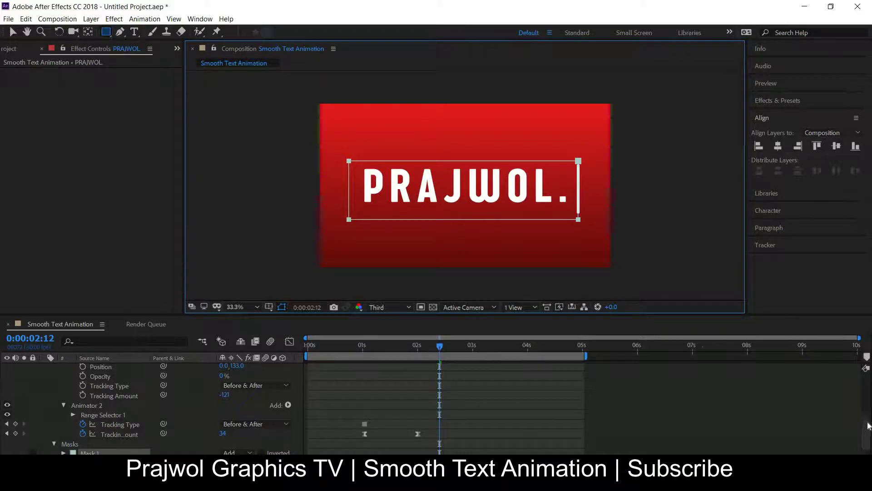
Record a starting Mask Path keyframe at 2:12, then move the playhead to 3:00.
{"action": "left_click_drag", "start_coordinate": [869, 425], "coordinate": [869, 444]}
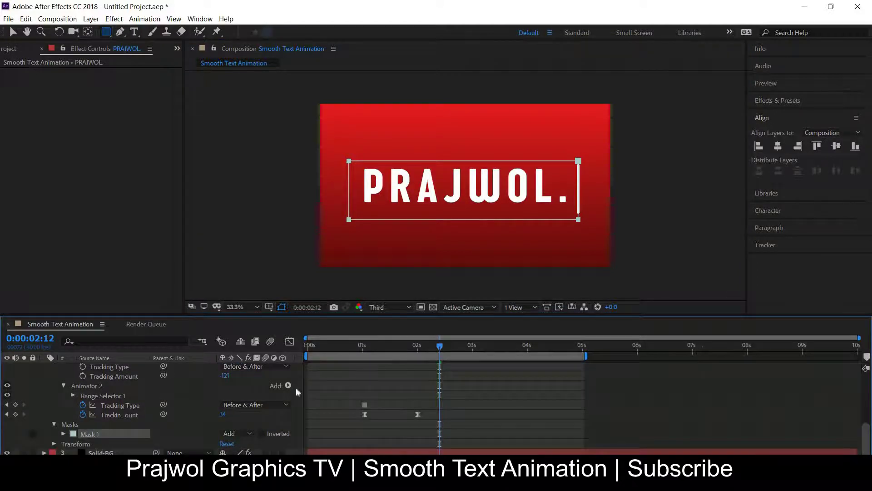
{"action": "left_click", "coordinate": [62, 434]}
{"action": "scroll", "coordinate": [81, 427], "scroll_direction": "down", "scroll_amount": 1}
{"action": "left_click", "coordinate": [82, 423]}
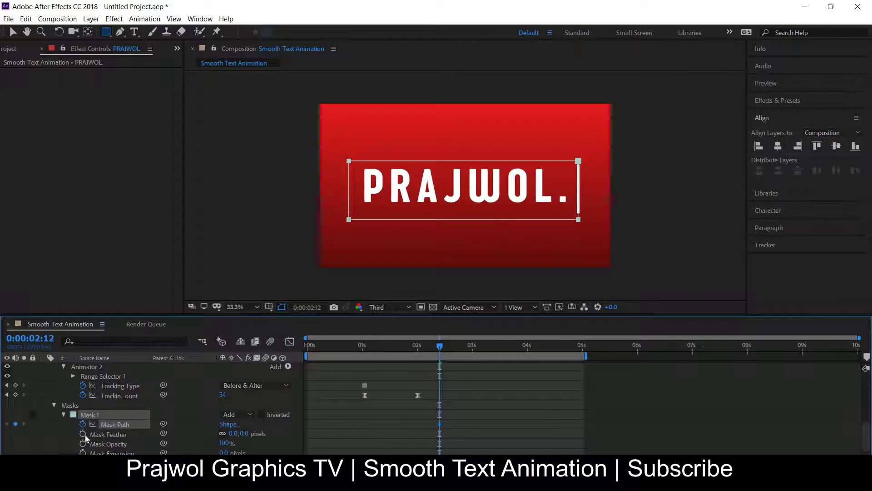
{"action": "scroll", "coordinate": [440, 348], "scroll_direction": "down", "scroll_amount": 2}
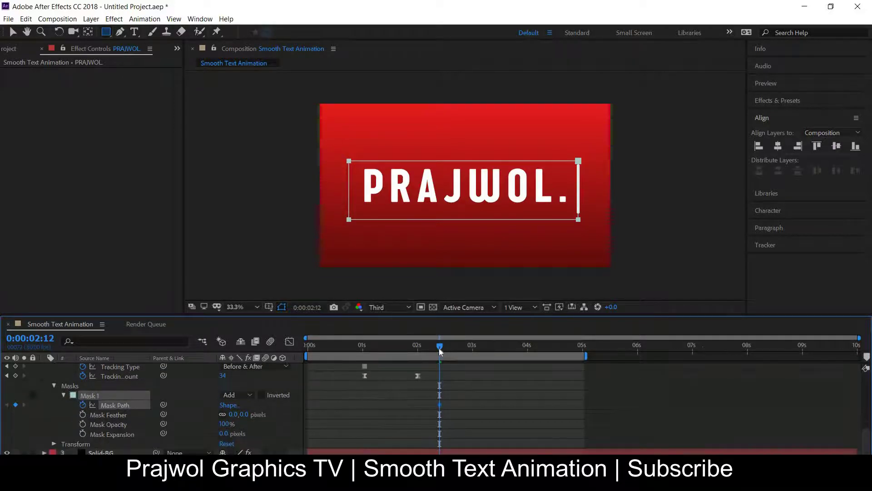
{"action": "left_click_drag", "start_coordinate": [439, 348], "coordinate": [471, 351]}
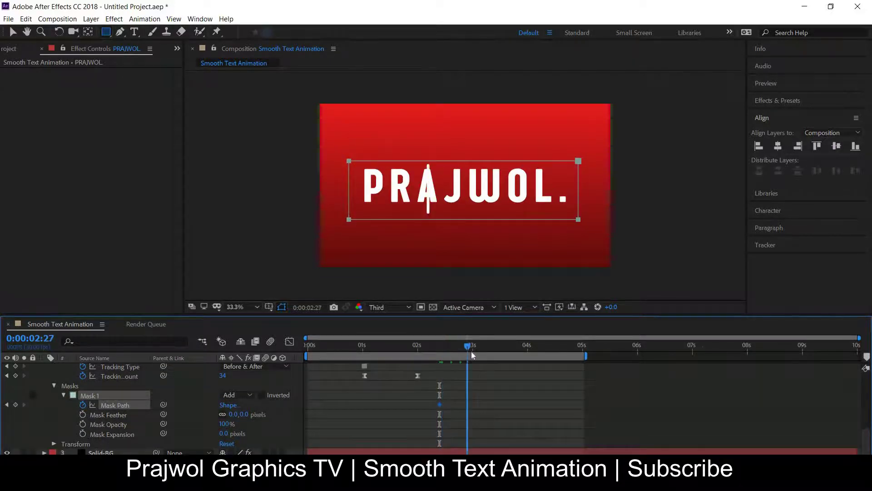
At 3:00, slide the mask left to the white line's edge so the text is hidden.
{"action": "left_click", "coordinate": [13, 33]}
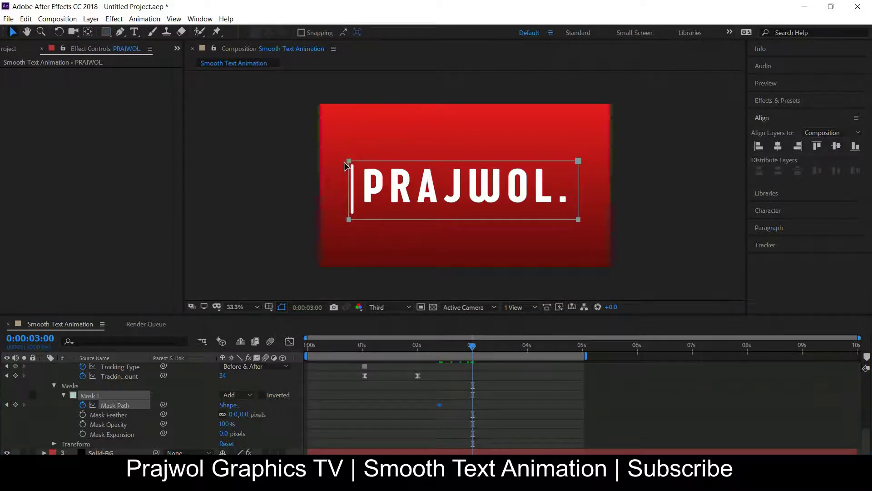
{"action": "mouse_move", "coordinate": [346, 166]}
{"action": "left_mouse_down"}
{"action": "mouse_move", "coordinate": [104, 163]}
{"action": "mouse_move", "coordinate": [127, 166]}
{"action": "left_mouse_up"}
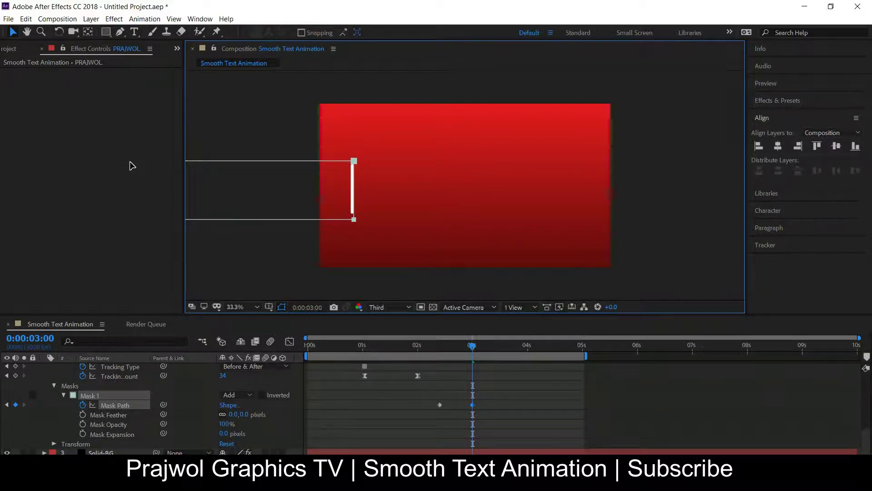
{"action": "left_click_drag", "start_coordinate": [132, 166], "coordinate": [127, 166]}
{"action": "left_click_drag", "start_coordinate": [425, 398], "coordinate": [482, 416]}
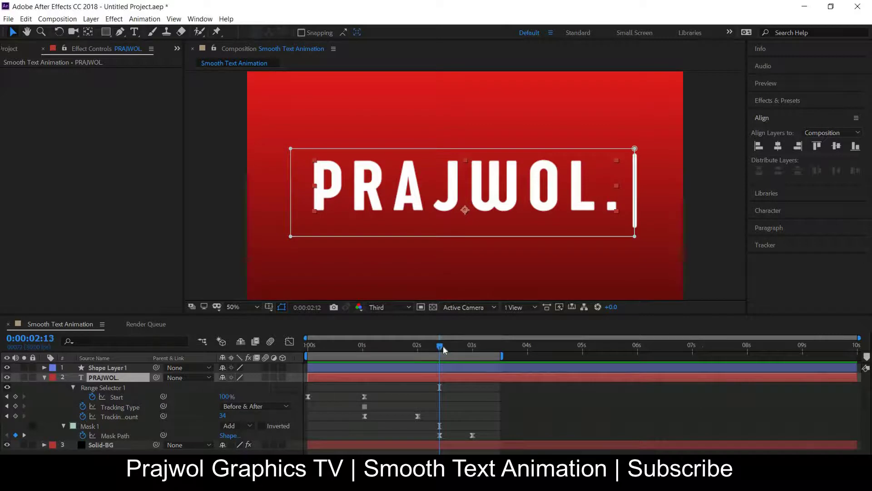
Scrub between 2:12 and 3:00 to review the wipe, then select both Mask Path keyframes.
{"action": "left_click_drag", "start_coordinate": [440, 346], "coordinate": [436, 347]}
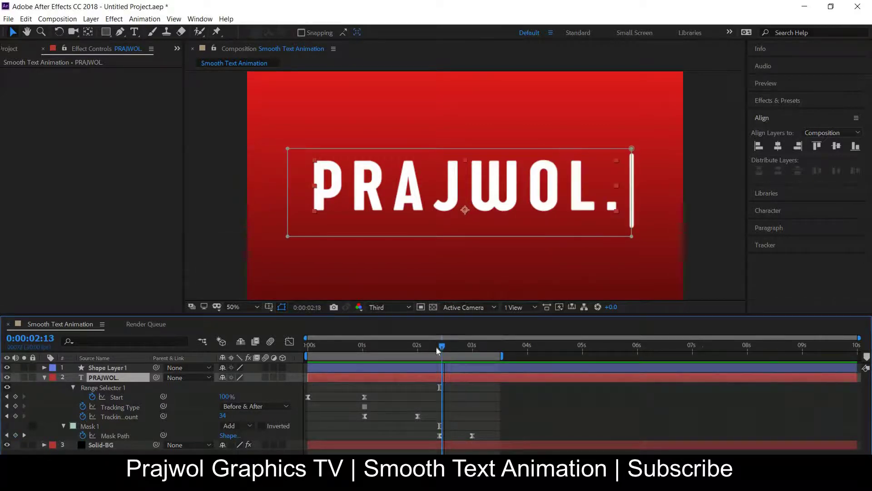
{"action": "key", "text": "space"}
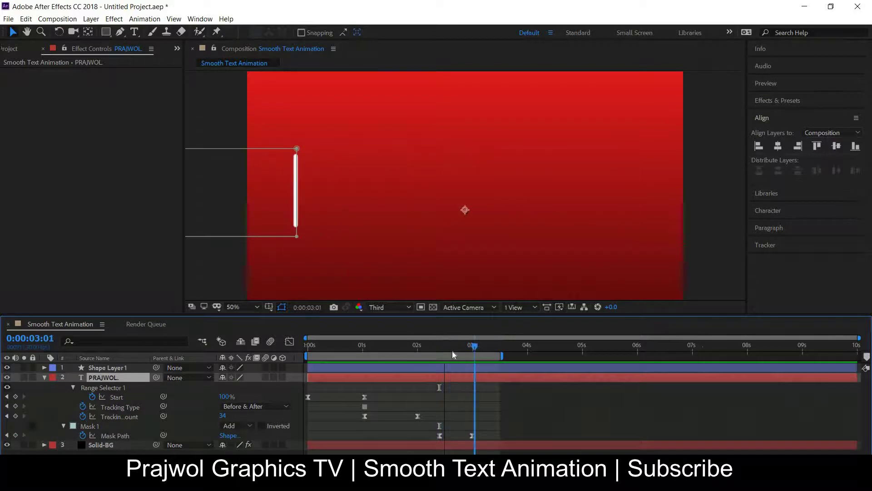
{"action": "left_click", "coordinate": [438, 347]}
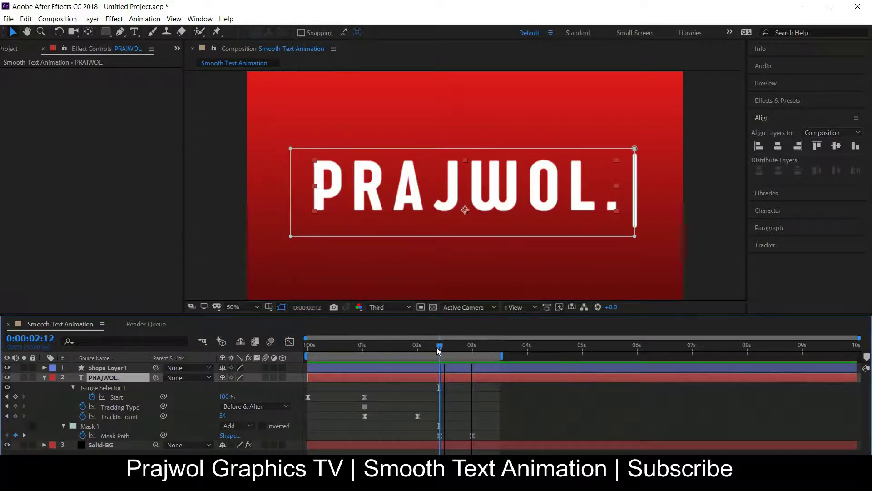
{"action": "left_click_drag", "start_coordinate": [437, 347], "coordinate": [469, 356]}
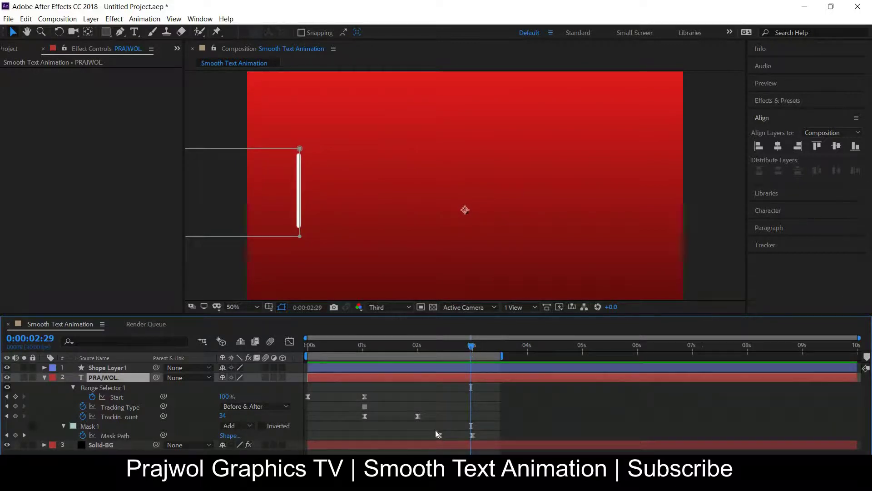
{"action": "left_click_drag", "start_coordinate": [435, 429], "coordinate": [482, 444]}
{"action": "left_click_drag", "start_coordinate": [482, 442], "coordinate": [475, 437]}
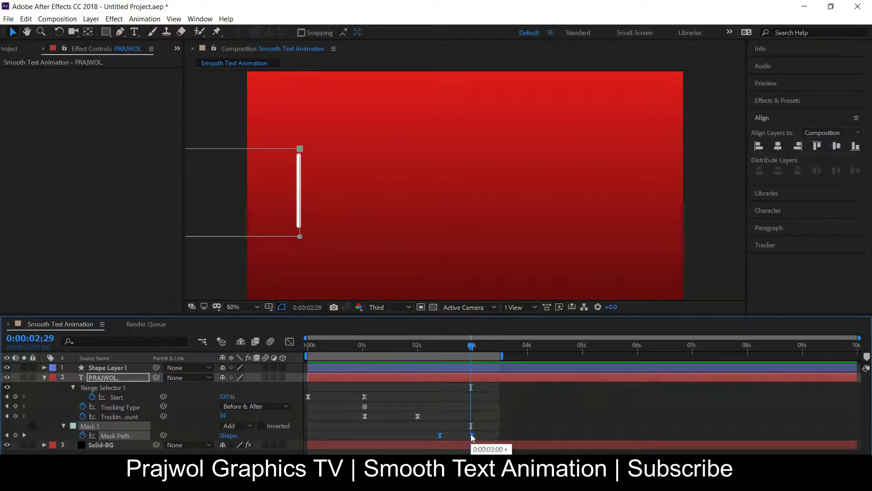
Apply Easy Ease to both Mask Path keyframes of Mask 1.
{"action": "right_click", "coordinate": [470, 435]}
{"action": "mouse_move", "coordinate": [545, 427]}
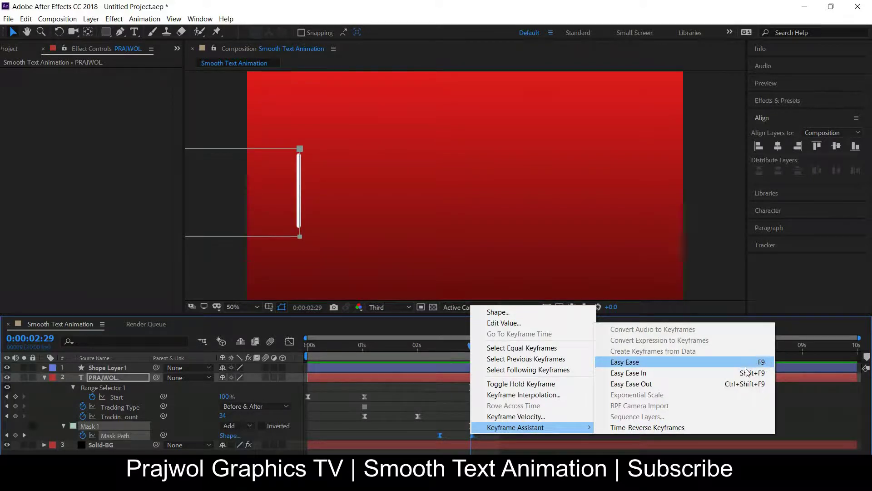
{"action": "left_click", "coordinate": [455, 405]}
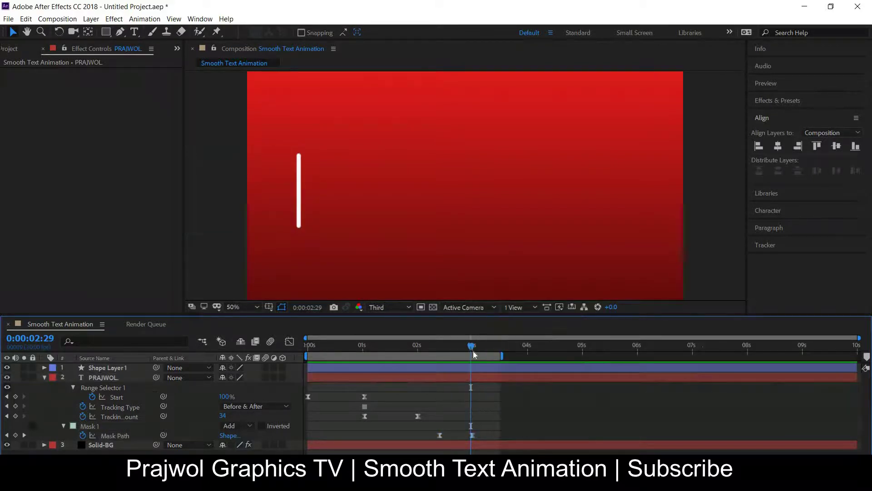
{"action": "left_click", "coordinate": [414, 351]}
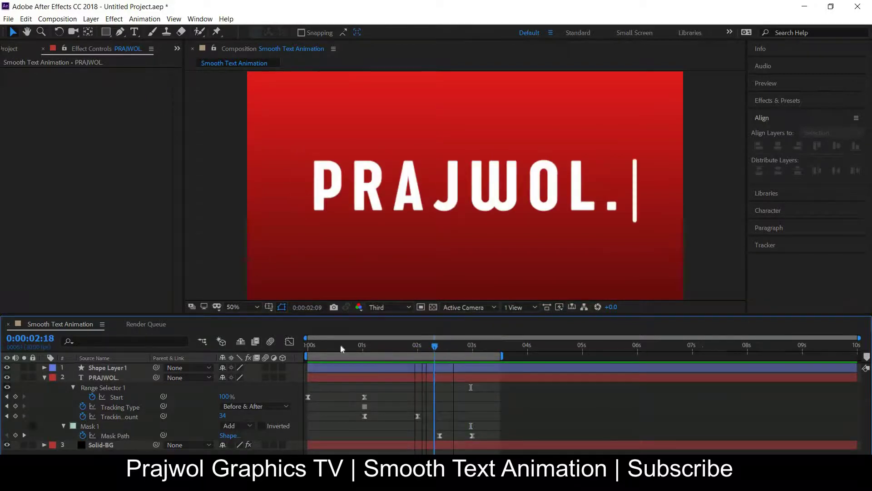
{"action": "key", "text": "Home"}
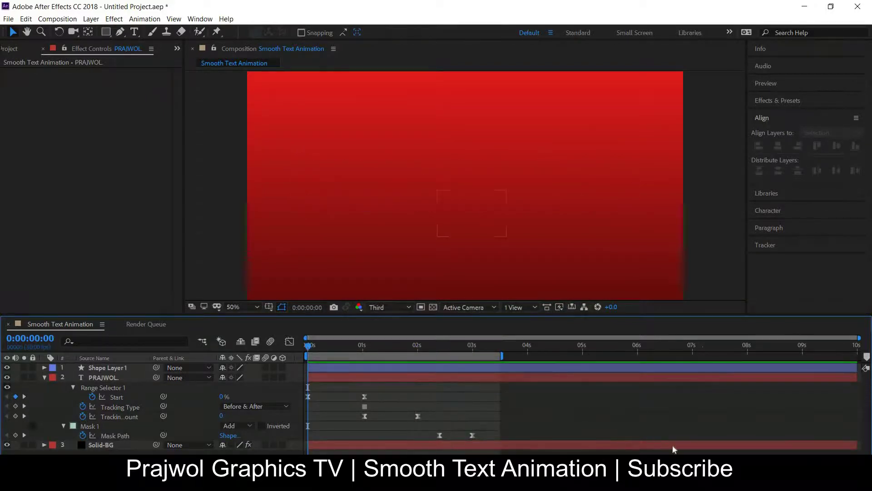
{"action": "key", "text": "space"}
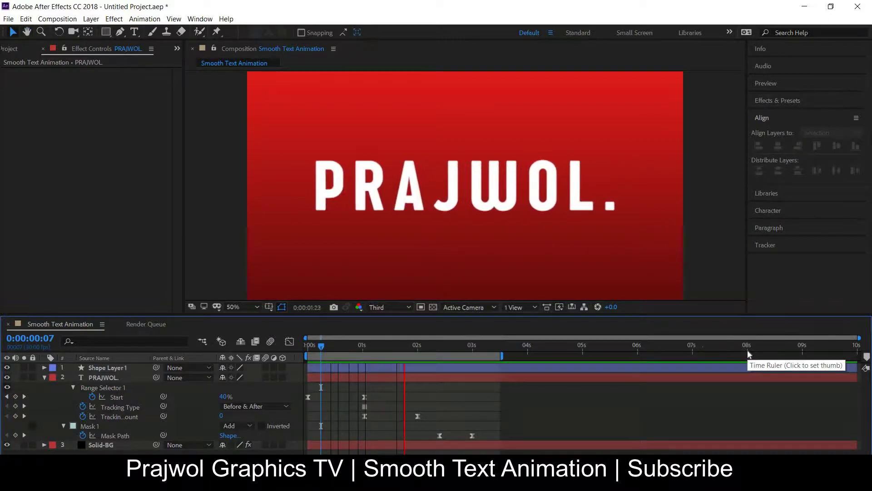
{"action": "key", "text": "space"}
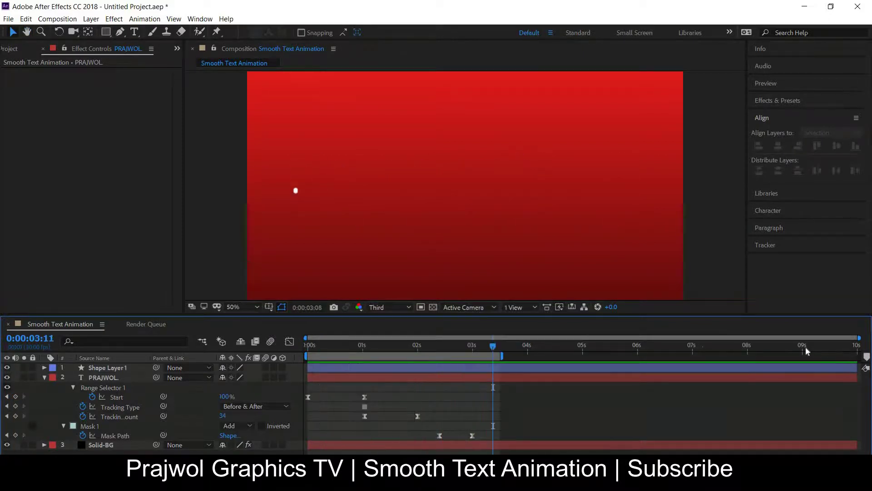
{"action": "left_click", "coordinate": [736, 482]}
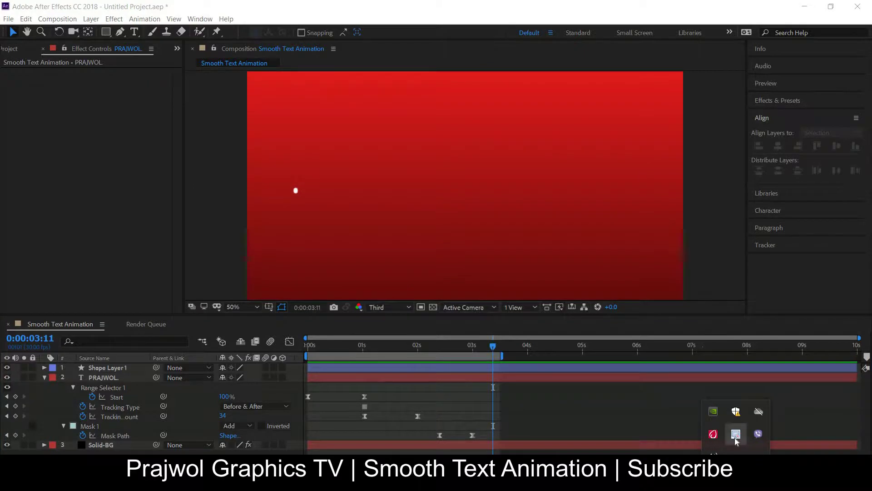
{"action": "left_click", "coordinate": [591, 437]}
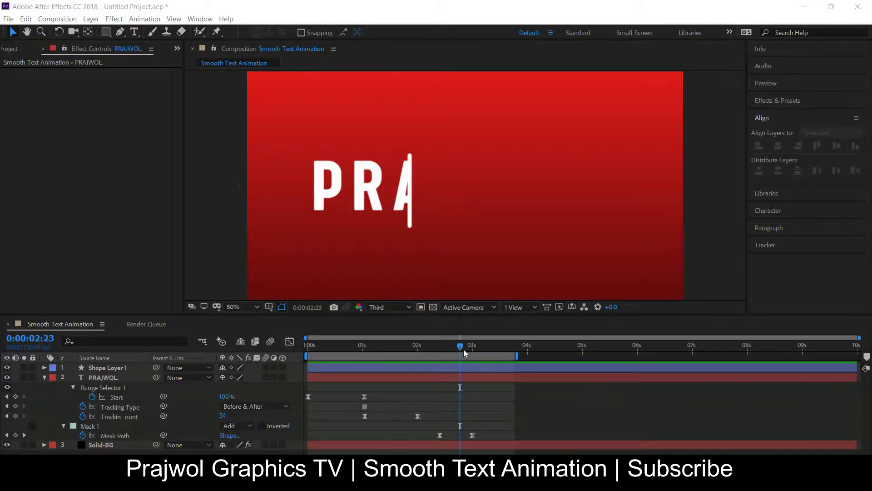
{"action": "left_click", "coordinate": [405, 419]}
{"action": "key", "text": "Home"}
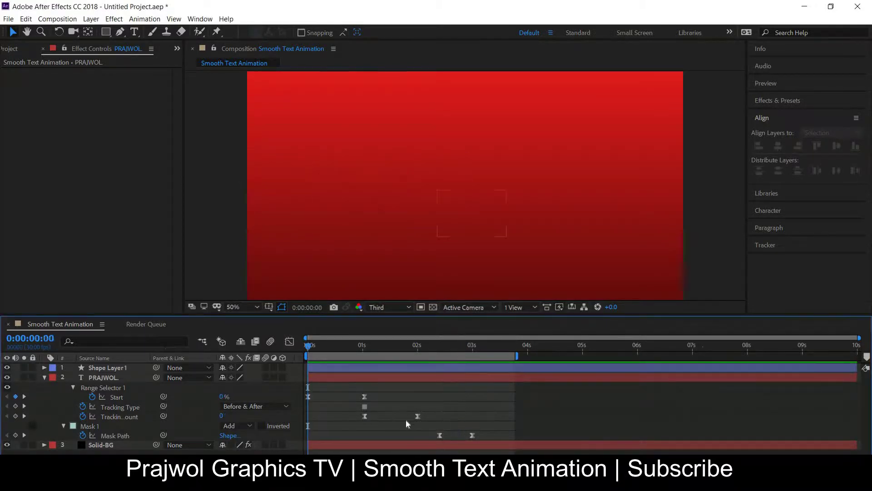
{"action": "key", "text": "space"}
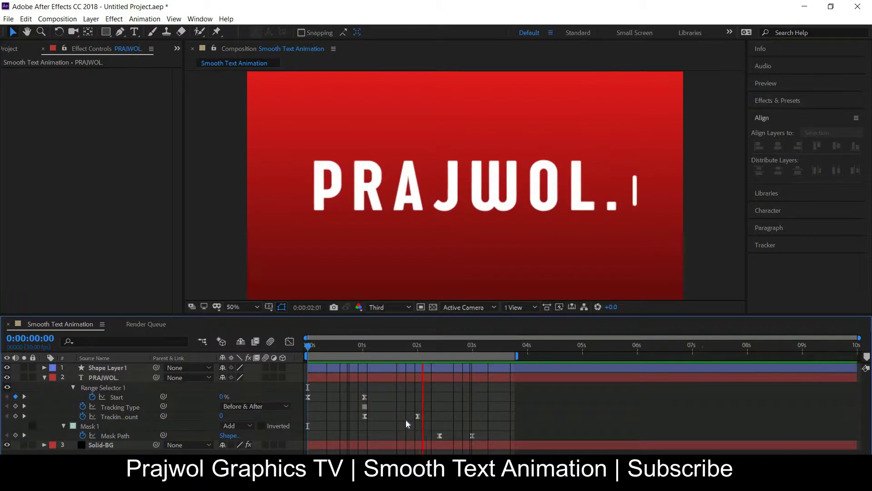
{"action": "key", "text": "space"}
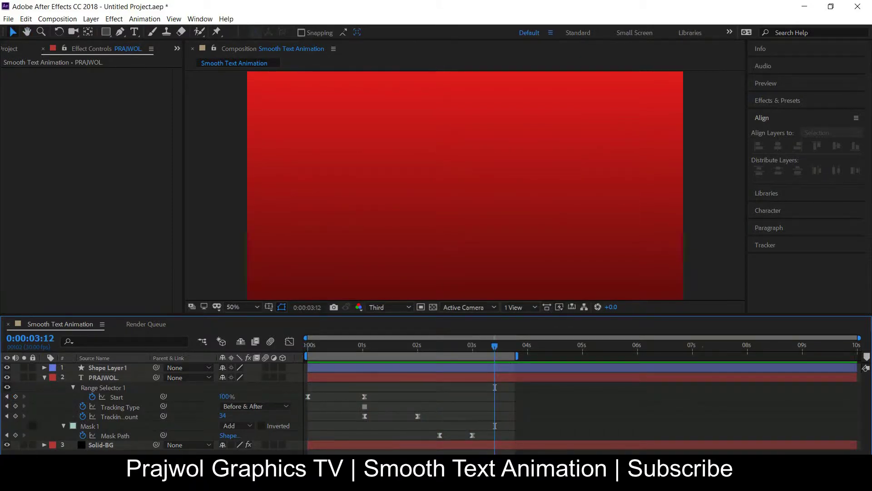
{"action": "left_click", "coordinate": [460, 346]}
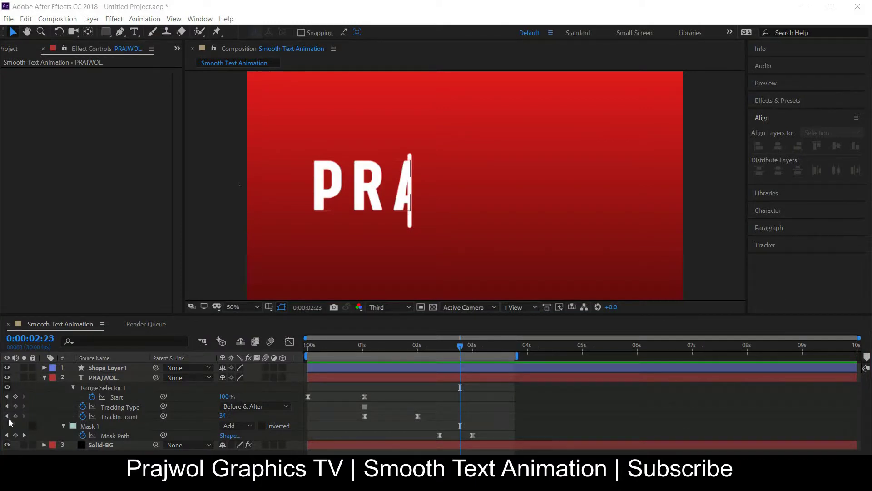
{"action": "left_click_drag", "start_coordinate": [460, 346], "coordinate": [309, 346]}
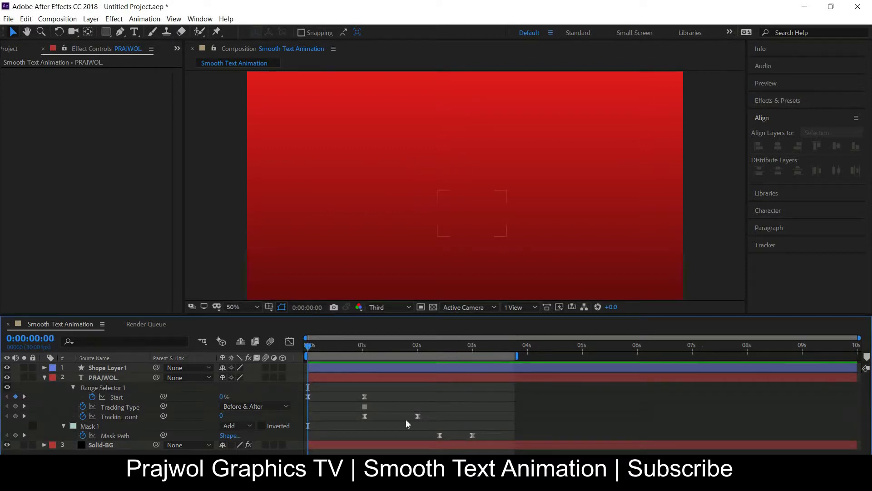
{"action": "key", "text": "space"}
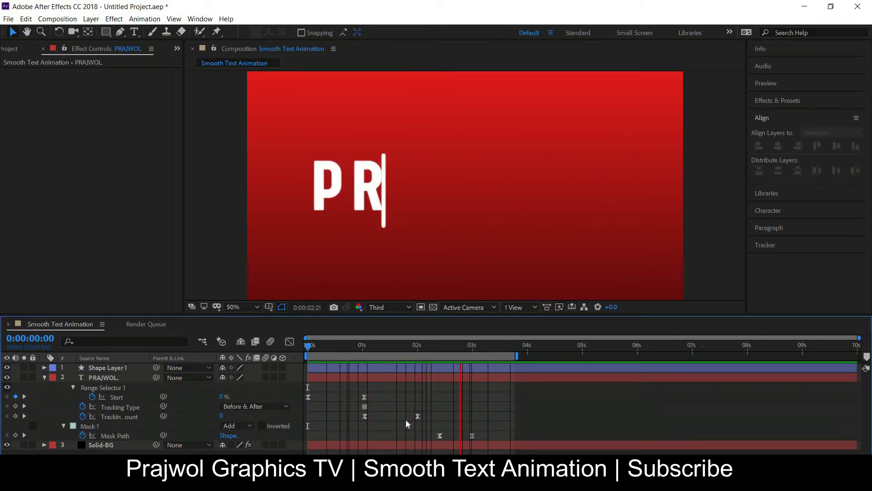
{"action": "key", "text": "space"}
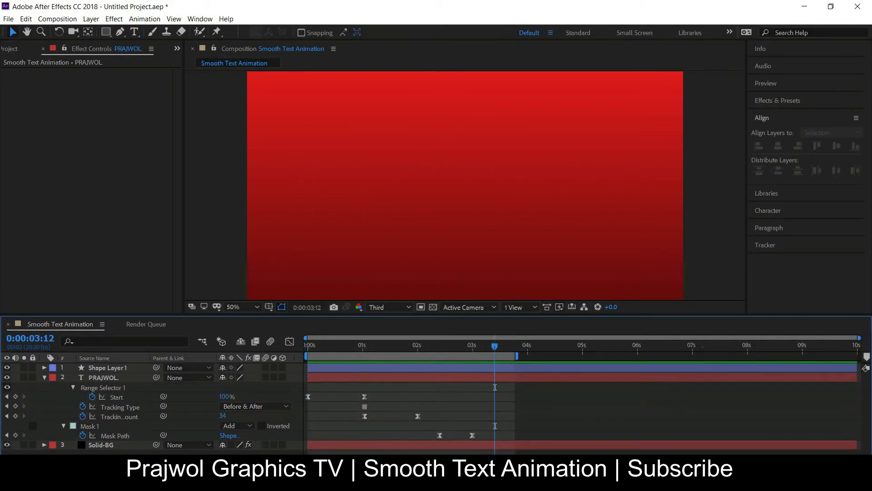